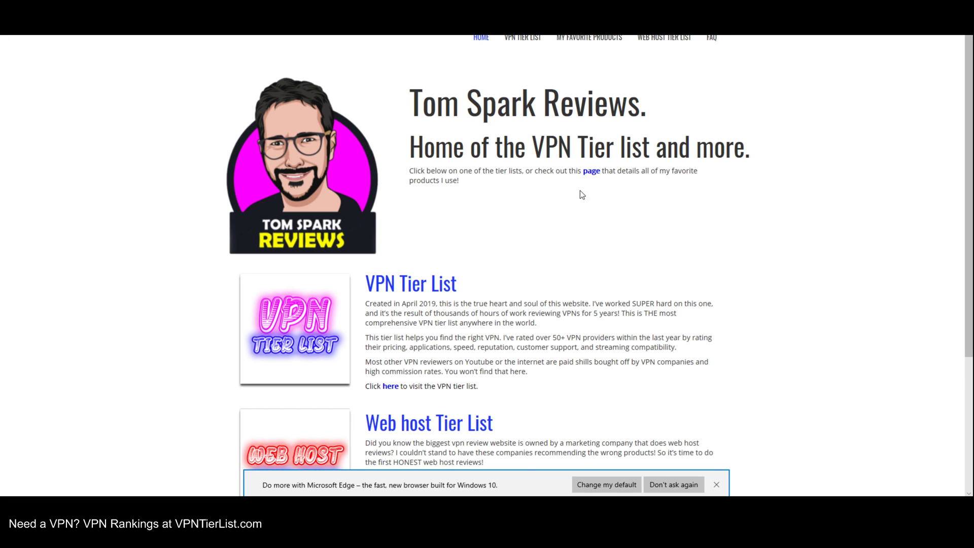
Step: Open the VPN Tier List page and scroll through the tier list
{"action": "scroll", "coordinate": [522, 237], "scroll_direction": "down", "scroll_amount": 2}
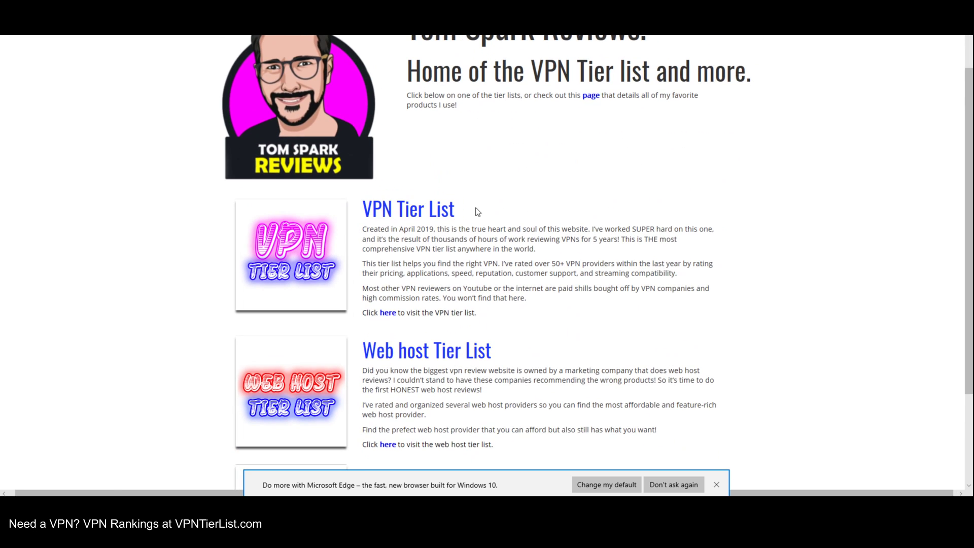
{"action": "left_click", "coordinate": [418, 210]}
{"action": "scroll", "coordinate": [452, 228], "scroll_direction": "down", "scroll_amount": 5}
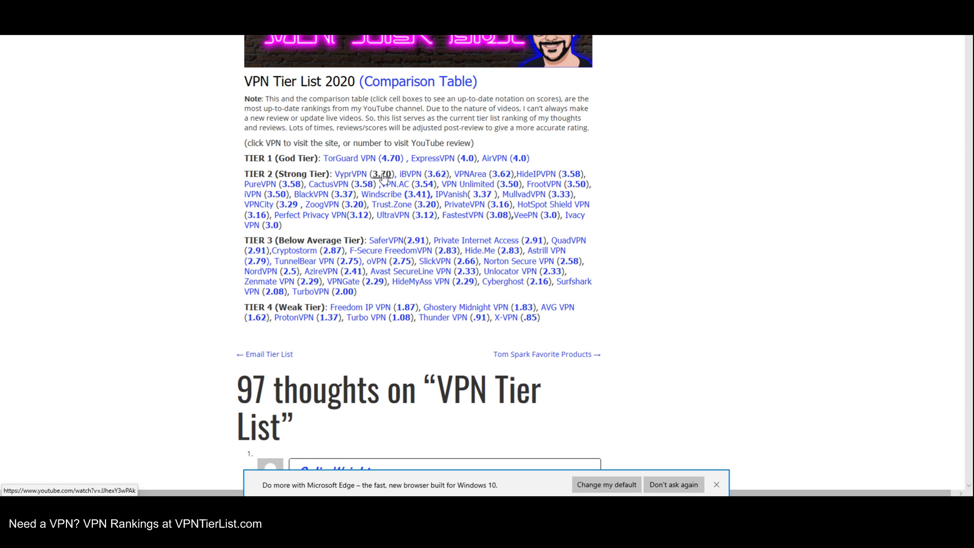
{"action": "scroll", "coordinate": [378, 167], "scroll_direction": "up", "scroll_amount": 4}
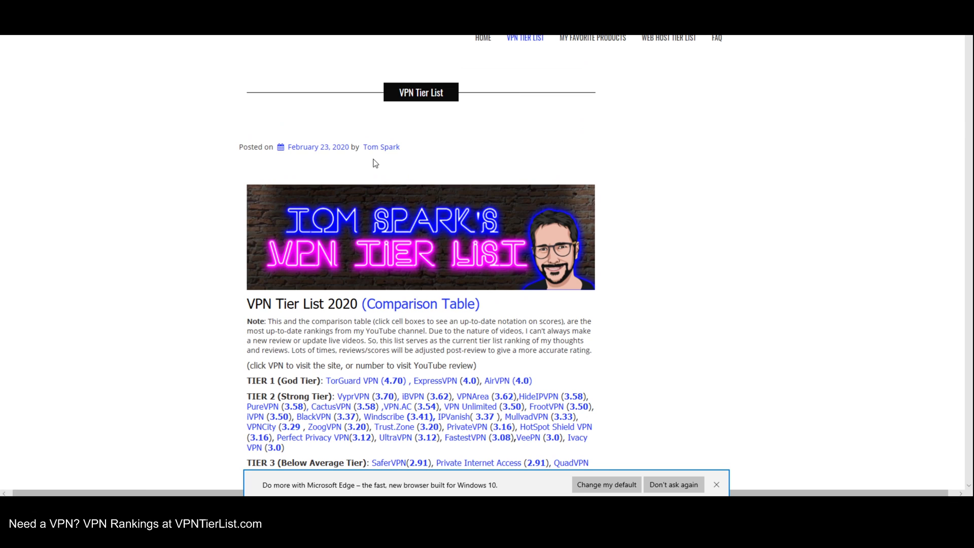
Step: Browse the MY FAVORITE PRODUCTS page on VPNTierList.com
{"action": "left_click", "coordinate": [608, 43]}
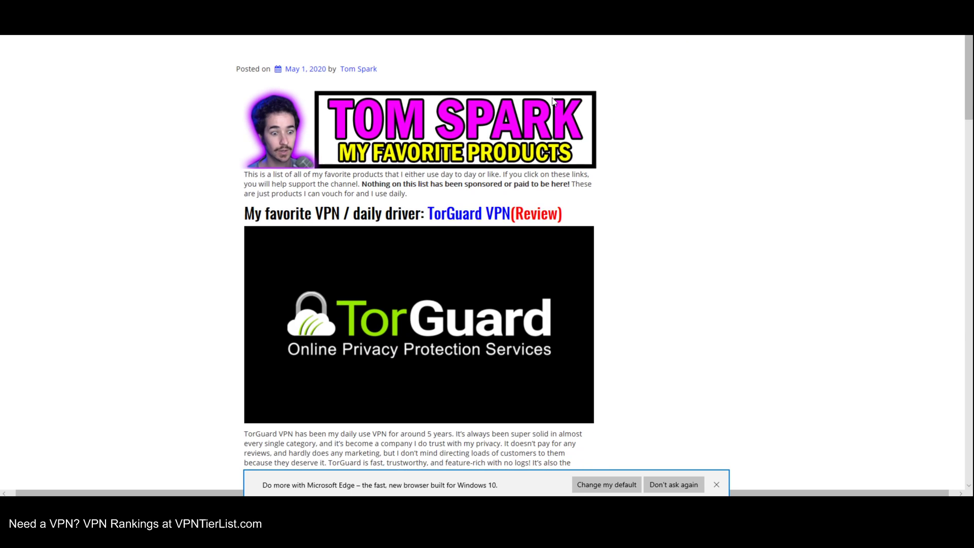
{"action": "scroll", "coordinate": [632, 101], "scroll_direction": "down", "scroll_amount": 10}
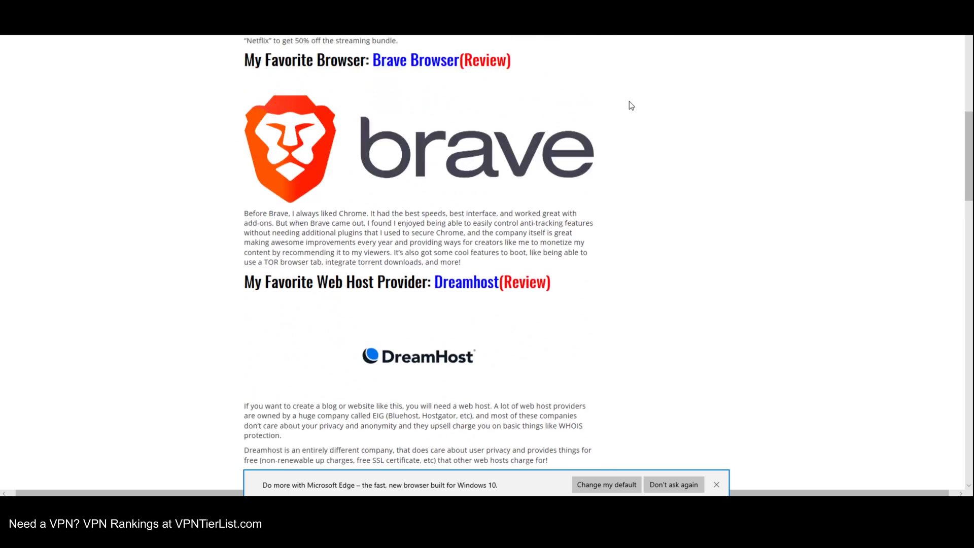
{"action": "scroll", "coordinate": [629, 101], "scroll_direction": "up", "scroll_amount": 10}
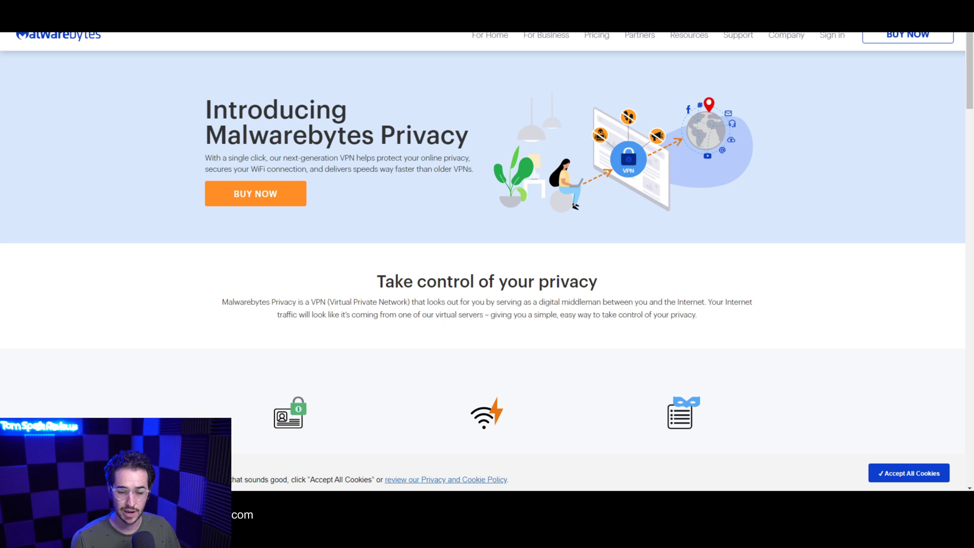
Step: Accept all cookies and scroll down to the 'Take back your privacy today' pricing cards
{"action": "left_click", "coordinate": [909, 473]}
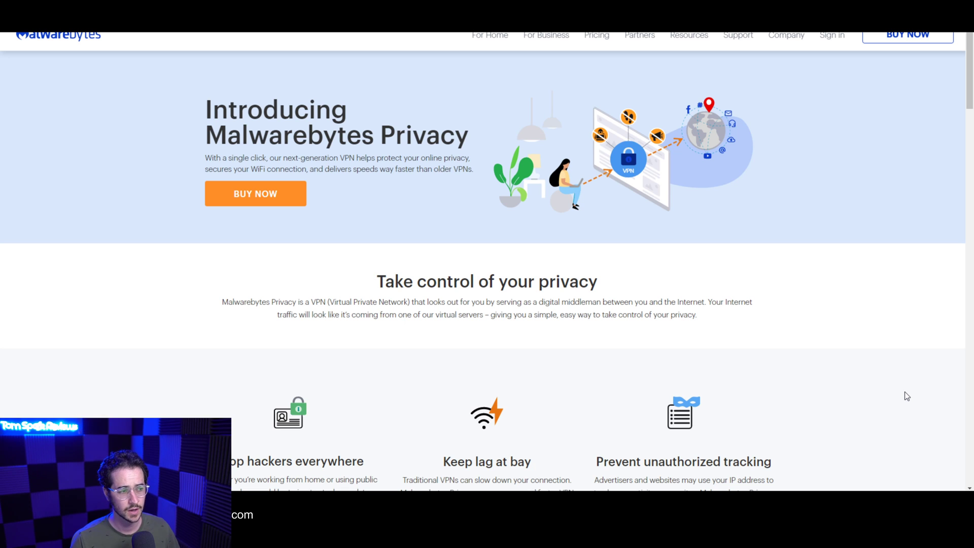
{"action": "scroll", "coordinate": [227, 218], "scroll_direction": "down", "scroll_amount": 4}
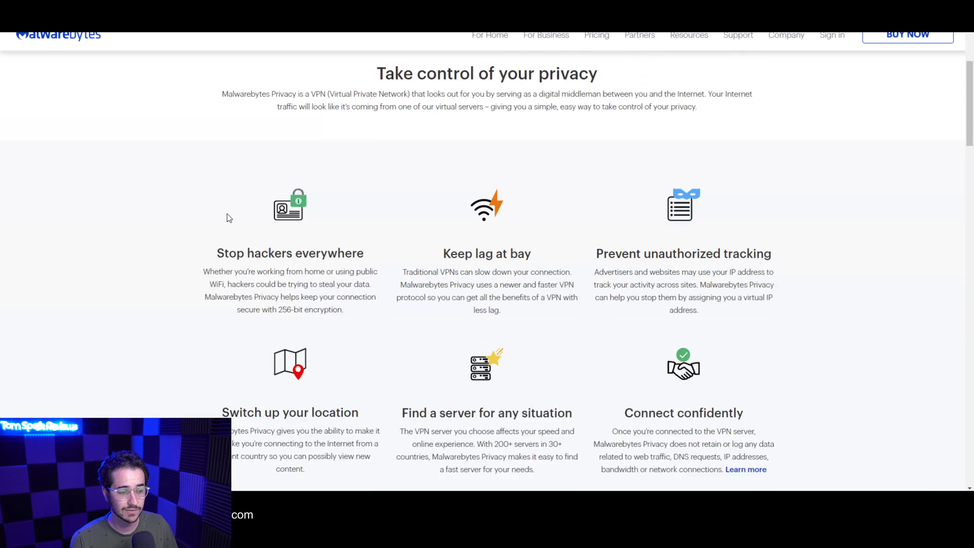
{"action": "scroll", "coordinate": [227, 216], "scroll_direction": "up", "scroll_amount": 4}
{"action": "scroll", "coordinate": [235, 218], "scroll_direction": "down", "scroll_amount": 10}
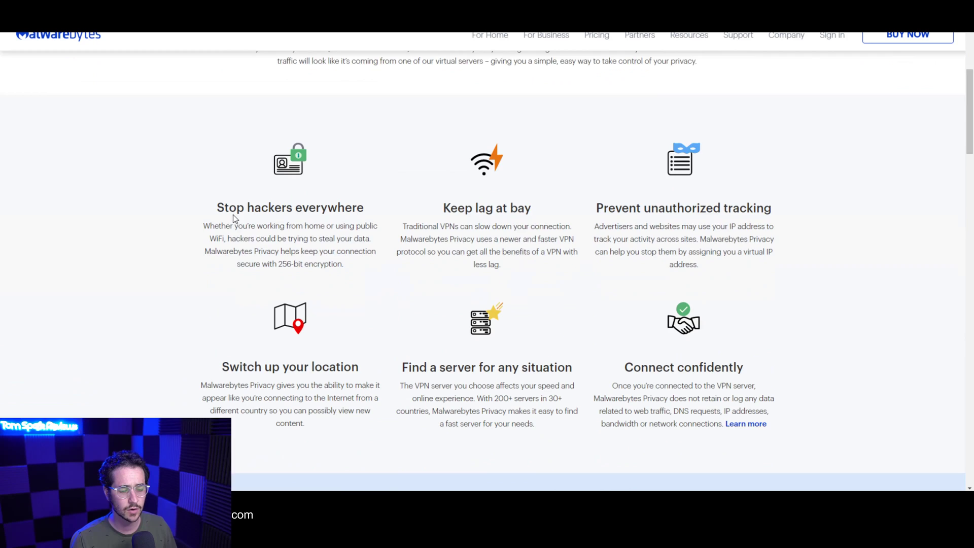
{"action": "scroll", "coordinate": [235, 218], "scroll_direction": "down", "scroll_amount": 5}
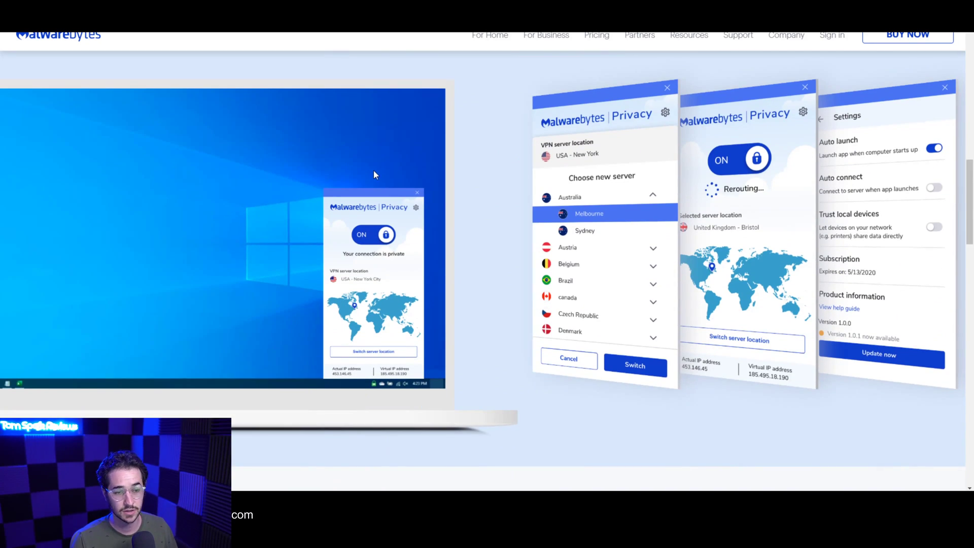
{"action": "scroll", "coordinate": [287, 171], "scroll_direction": "down", "scroll_amount": 6}
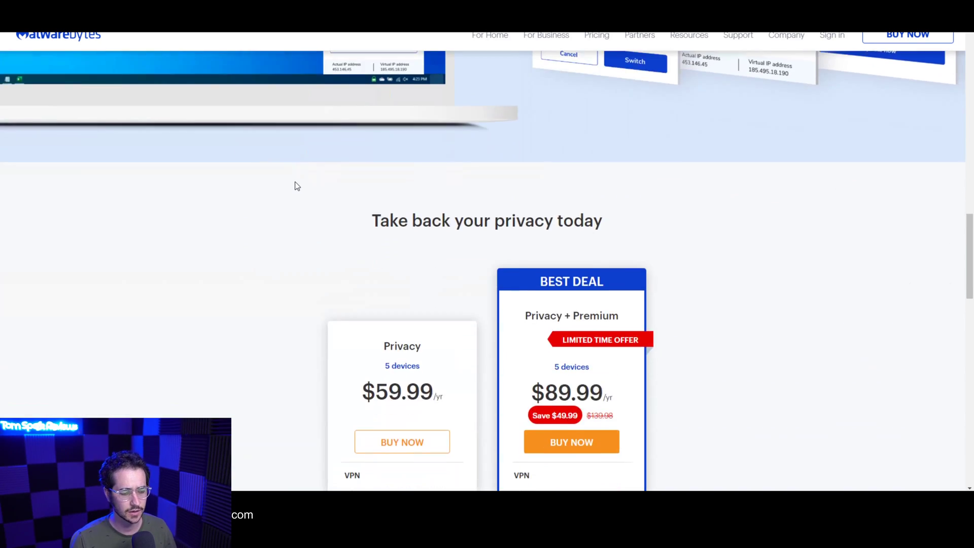
{"action": "scroll", "coordinate": [297, 186], "scroll_direction": "down", "scroll_amount": 4}
{"action": "scroll", "coordinate": [296, 189], "scroll_direction": "up", "scroll_amount": 12}
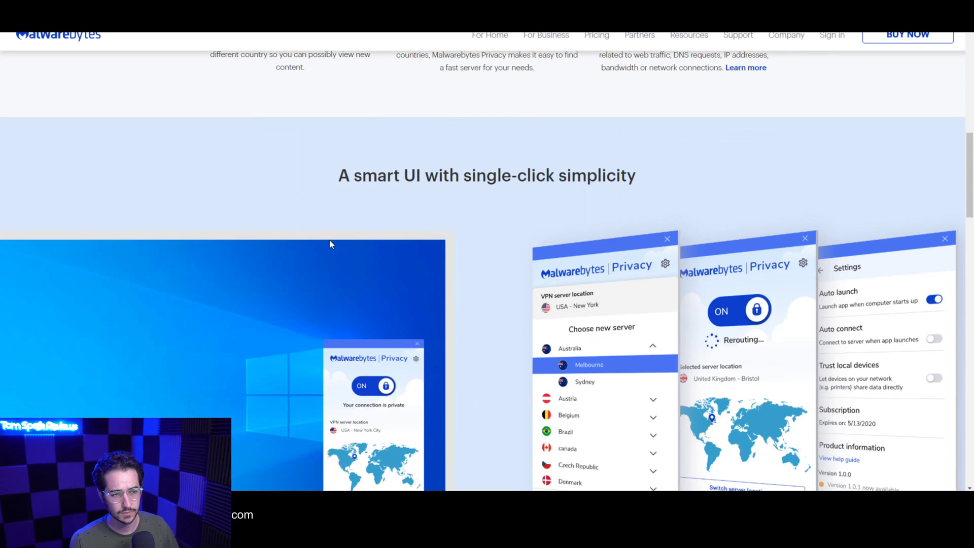
{"action": "scroll", "coordinate": [379, 193], "scroll_direction": "down", "scroll_amount": 3}
{"action": "scroll", "coordinate": [393, 192], "scroll_direction": "down", "scroll_amount": 4}
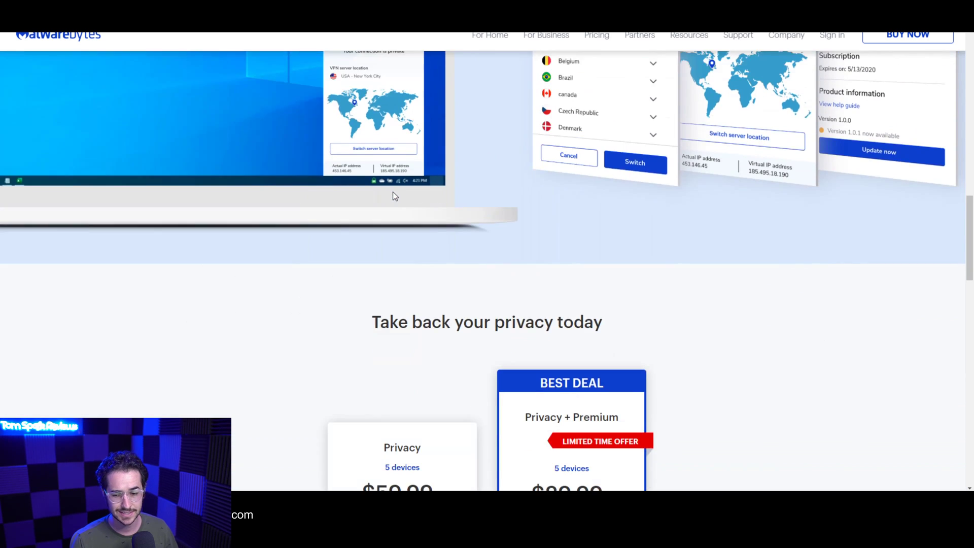
{"action": "scroll", "coordinate": [395, 193], "scroll_direction": "down", "scroll_amount": 5}
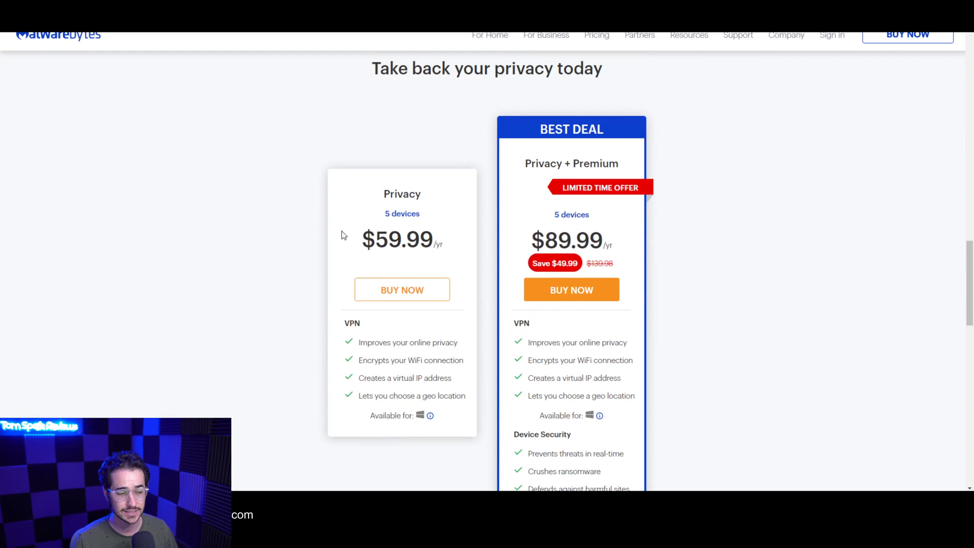
Step: Highlight the Privacy plan's $59.99/yr price for 5 devices
{"action": "left_click_drag", "start_coordinate": [454, 242], "coordinate": [363, 240]}
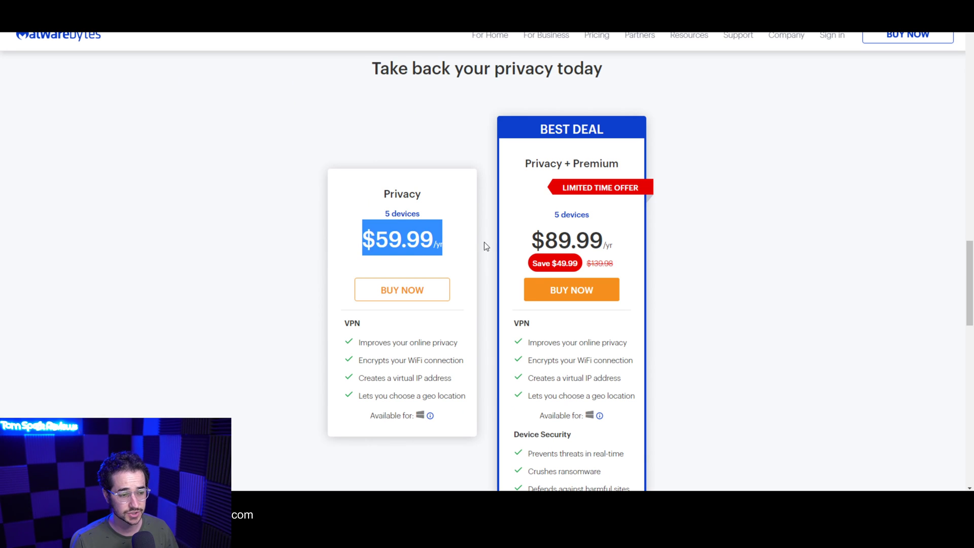
{"action": "scroll", "coordinate": [463, 243], "scroll_direction": "down", "scroll_amount": 1}
{"action": "left_click", "coordinate": [470, 198]}
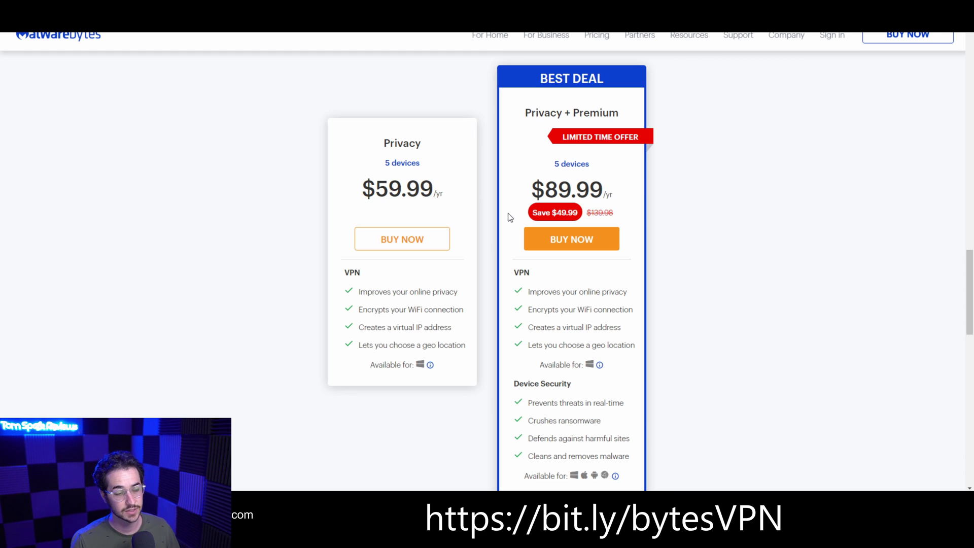
{"action": "left_click_drag", "start_coordinate": [456, 193], "coordinate": [337, 183]}
Step: Clear the highlight and keep 5 Devices in the cart's Devices dropdown at $59.99
{"action": "left_click", "coordinate": [449, 175]}
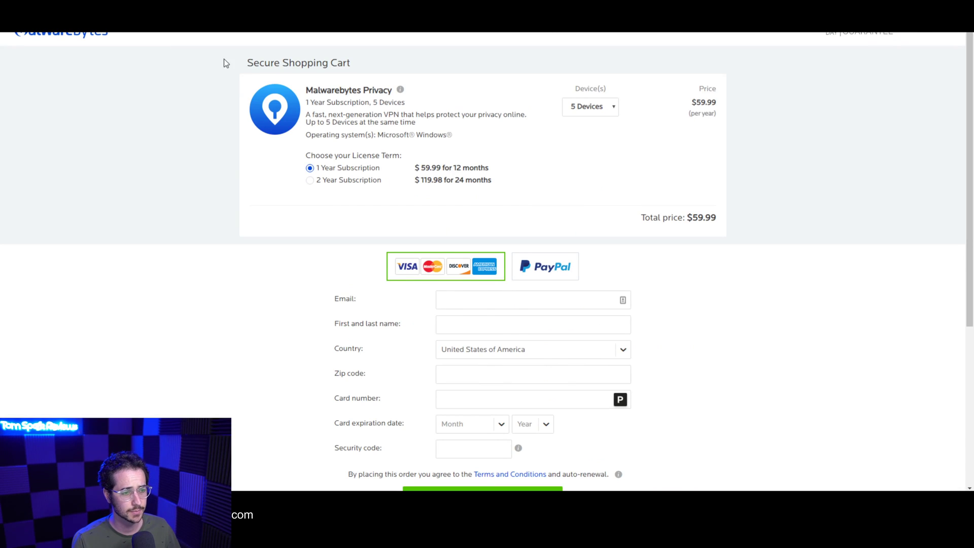
{"action": "left_click", "coordinate": [610, 110]}
{"action": "left_click", "coordinate": [611, 111]}
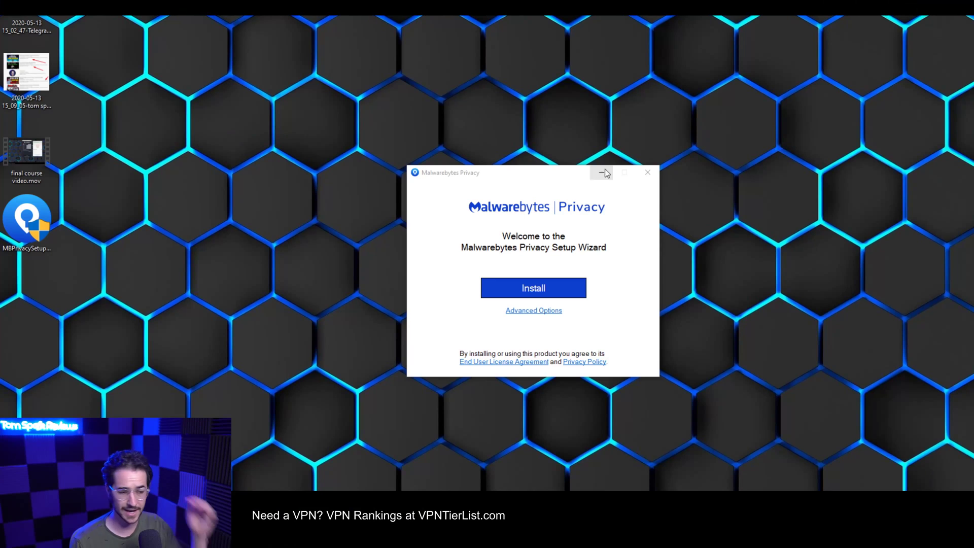
Step: Install Malwarebytes Privacy and activate it with the pasted license key, reaching the main VPN screen
{"action": "left_click", "coordinate": [515, 245]}
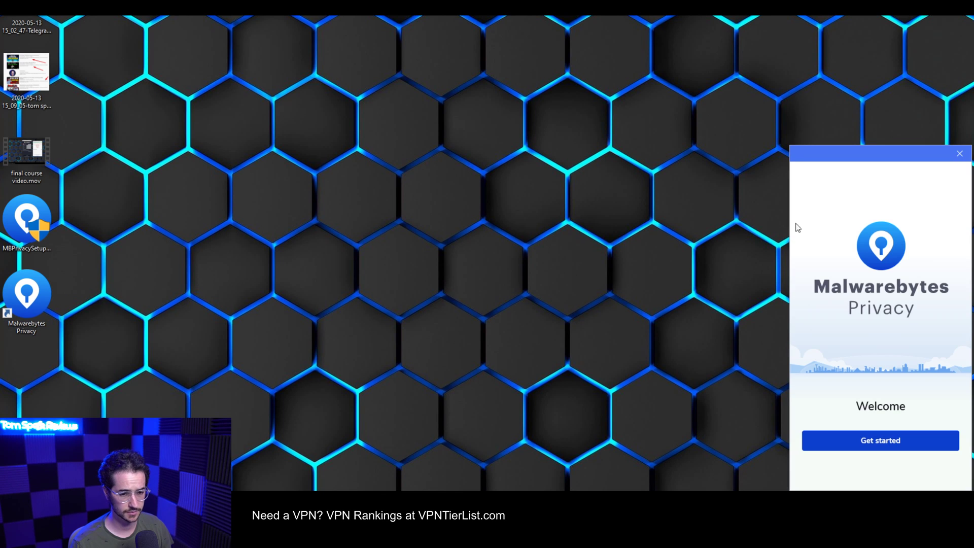
{"action": "left_click", "coordinate": [883, 440]}
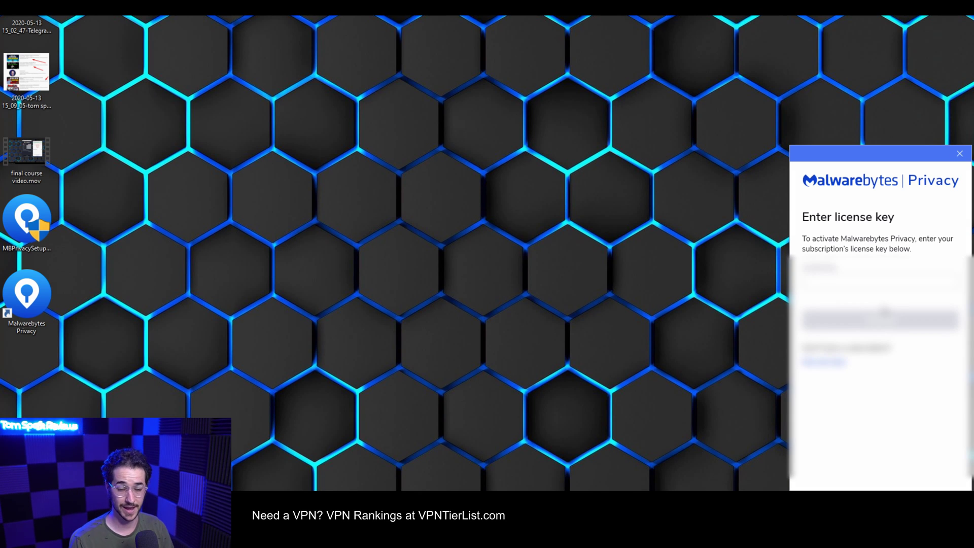
{"action": "key", "text": "ctrl+v"}
{"action": "left_click", "coordinate": [880, 325]}
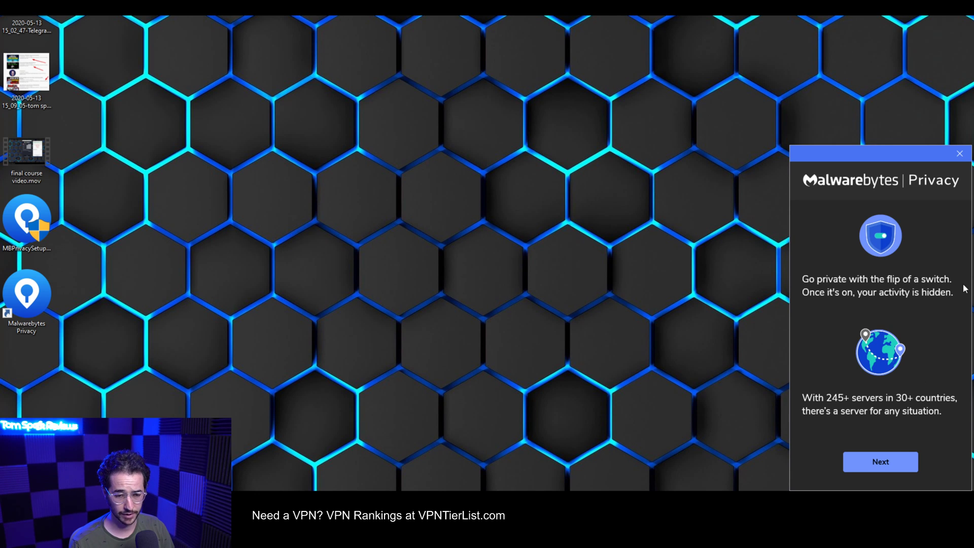
{"action": "left_click", "coordinate": [886, 464]}
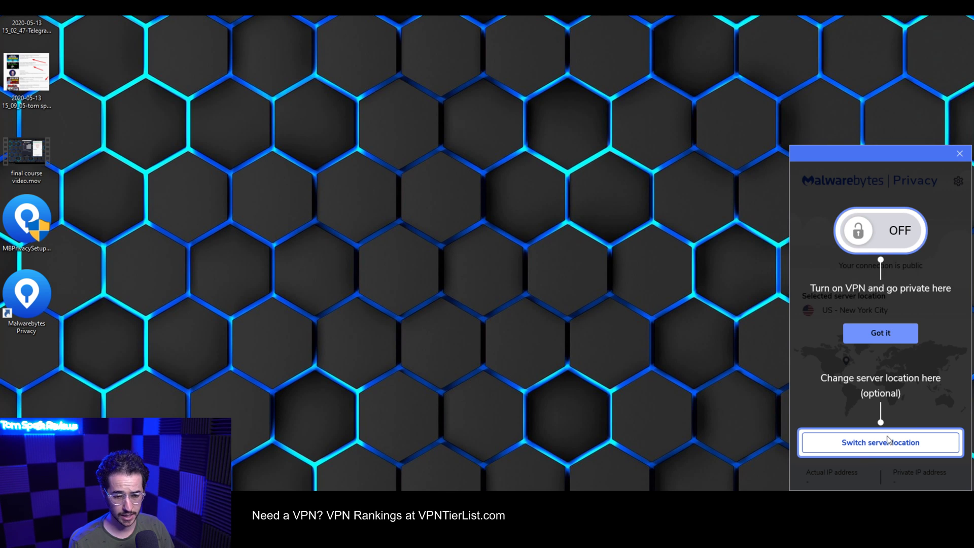
Step: Dismiss the tutorial hints and browse the server location list, briefly expanding Moldova
{"action": "left_click", "coordinate": [883, 340]}
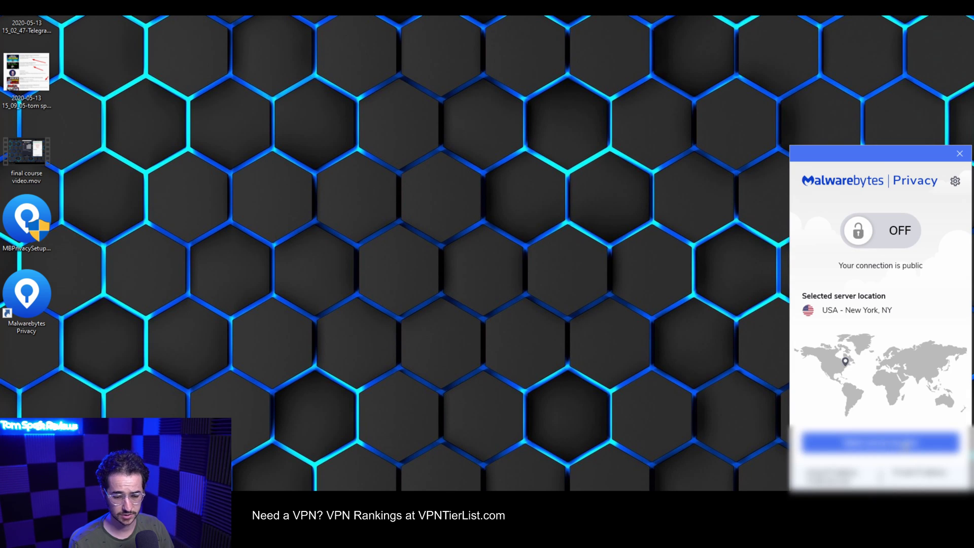
{"action": "left_click", "coordinate": [881, 443]}
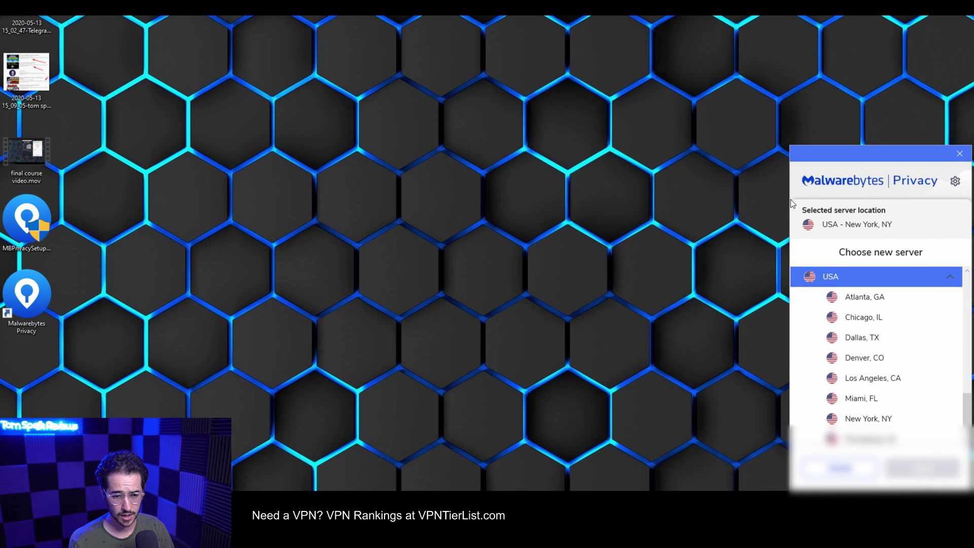
{"action": "scroll", "coordinate": [905, 368], "scroll_direction": "down", "scroll_amount": 1}
{"action": "scroll", "coordinate": [921, 375], "scroll_direction": "up", "scroll_amount": 4}
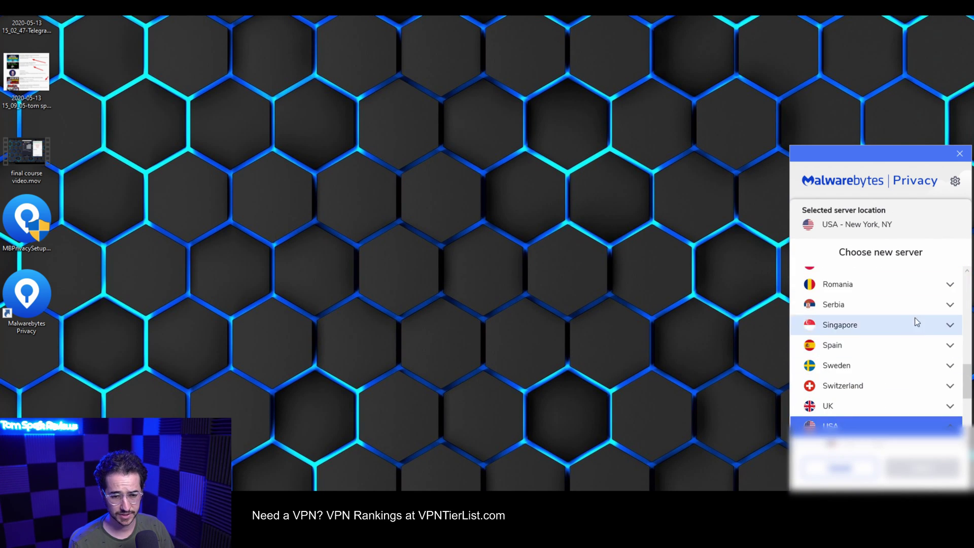
{"action": "scroll", "coordinate": [908, 309], "scroll_direction": "up", "scroll_amount": 2}
{"action": "left_click", "coordinate": [881, 286]}
{"action": "left_click", "coordinate": [948, 288]}
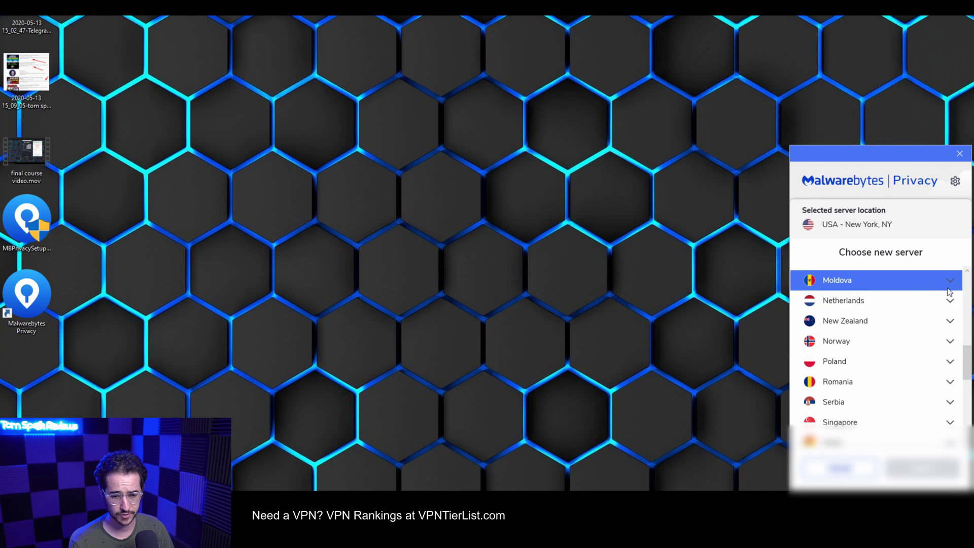
{"action": "scroll", "coordinate": [900, 344], "scroll_direction": "down", "scroll_amount": 5}
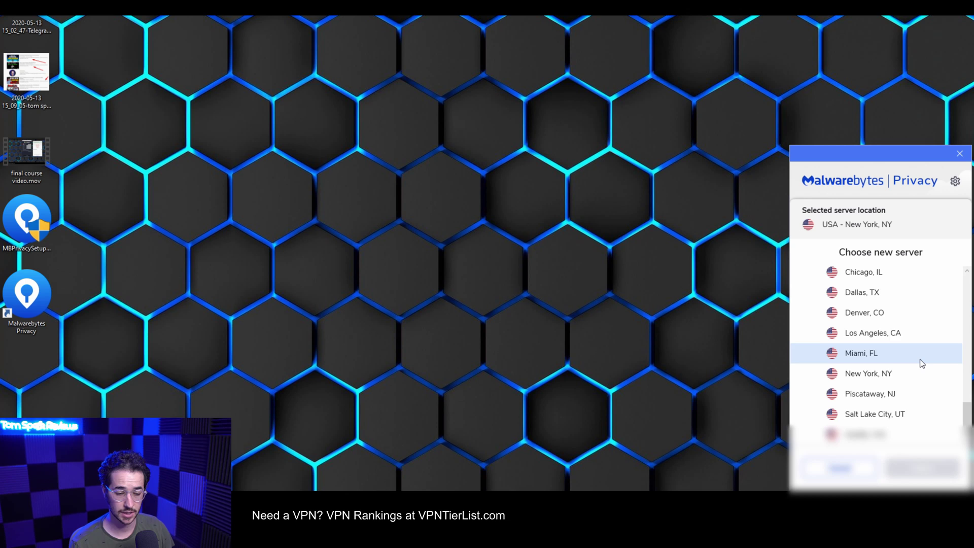
{"action": "scroll", "coordinate": [920, 360], "scroll_direction": "up", "scroll_amount": 1}
{"action": "scroll", "coordinate": [920, 358], "scroll_direction": "down", "scroll_amount": 1}
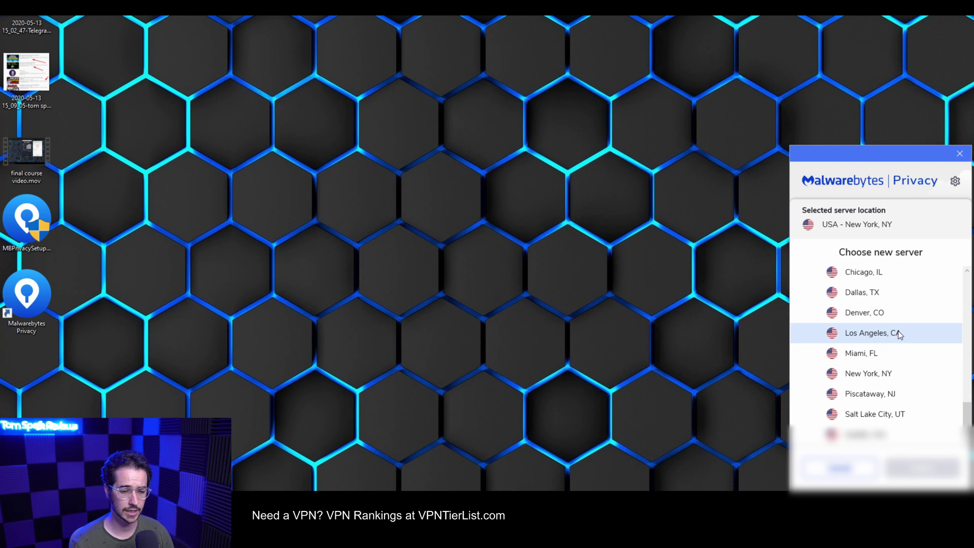
{"action": "scroll", "coordinate": [898, 334], "scroll_direction": "up", "scroll_amount": 2}
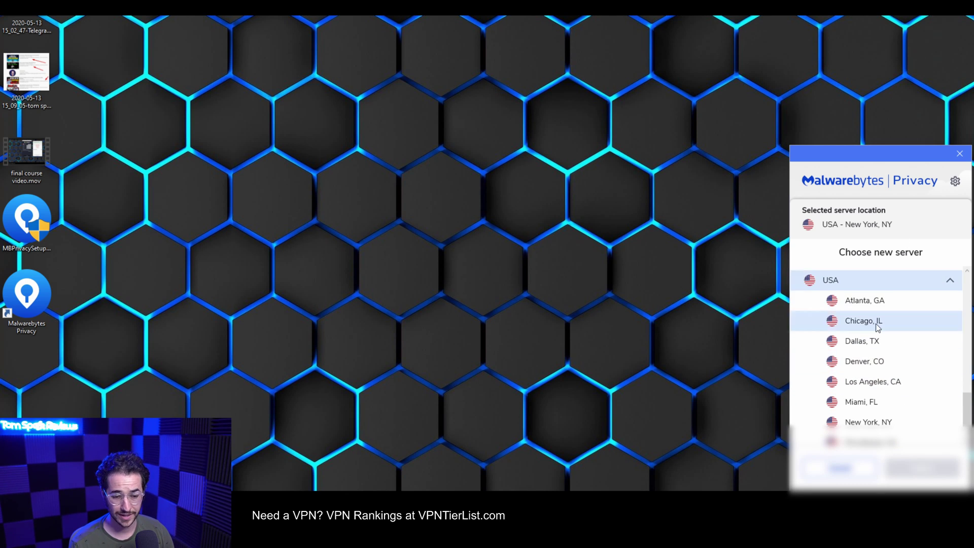
{"action": "scroll", "coordinate": [887, 385], "scroll_direction": "down", "scroll_amount": 2}
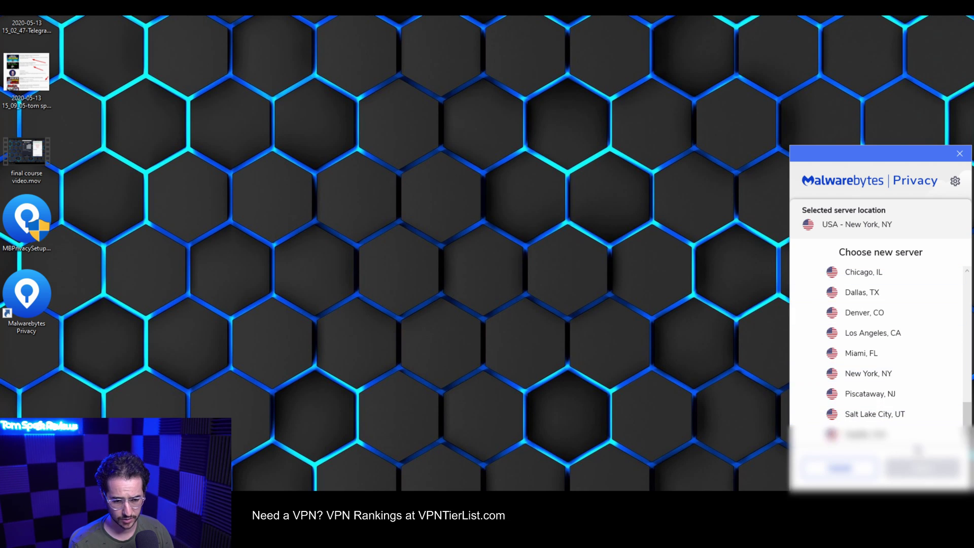
{"action": "scroll", "coordinate": [909, 361], "scroll_direction": "up", "scroll_amount": 8}
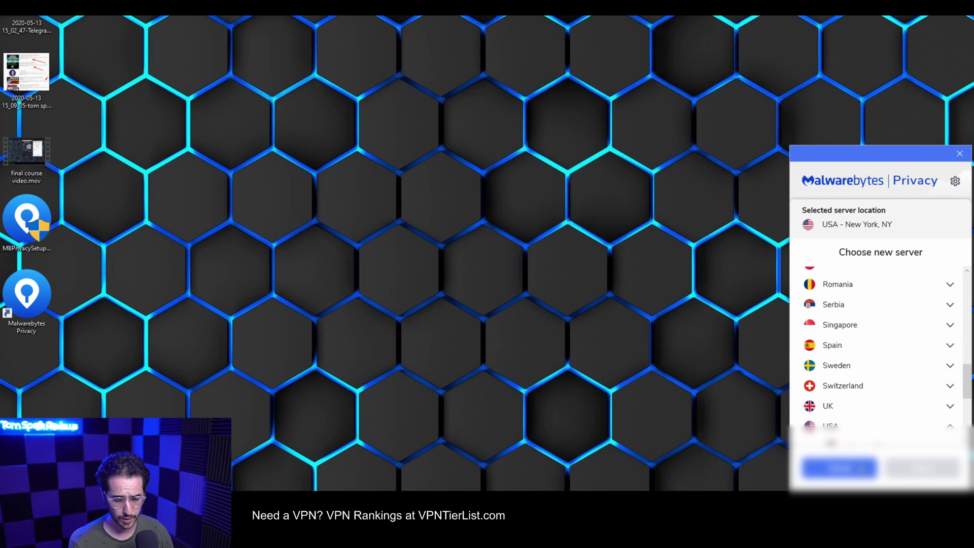
Step: Choose USA - Seattle, WA as the server location
{"action": "left_click", "coordinate": [840, 468]}
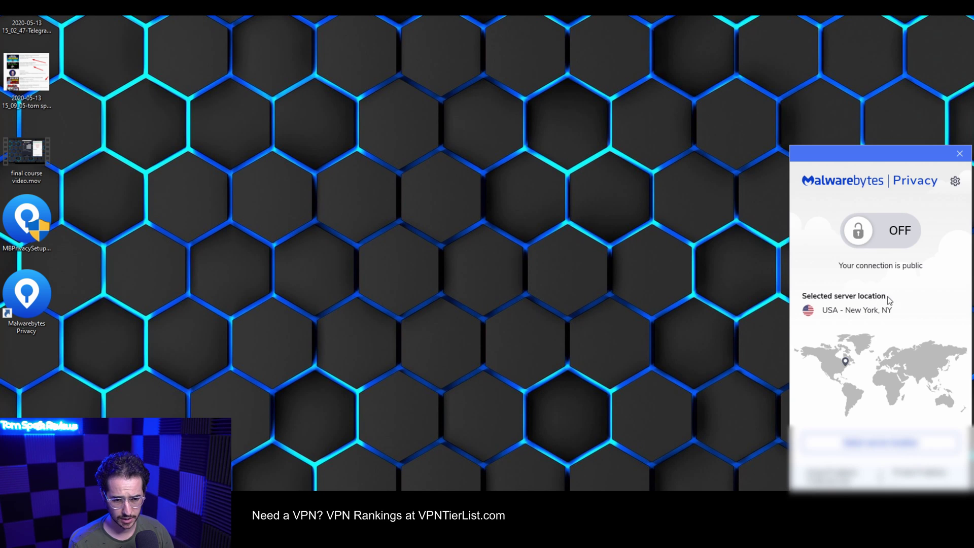
{"action": "left_click", "coordinate": [879, 446]}
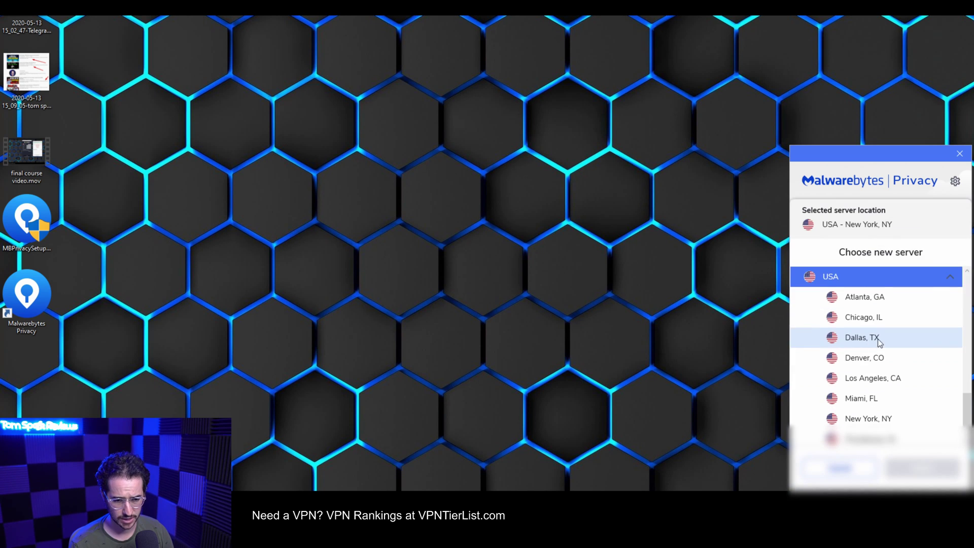
{"action": "scroll", "coordinate": [908, 401], "scroll_direction": "down", "scroll_amount": 2}
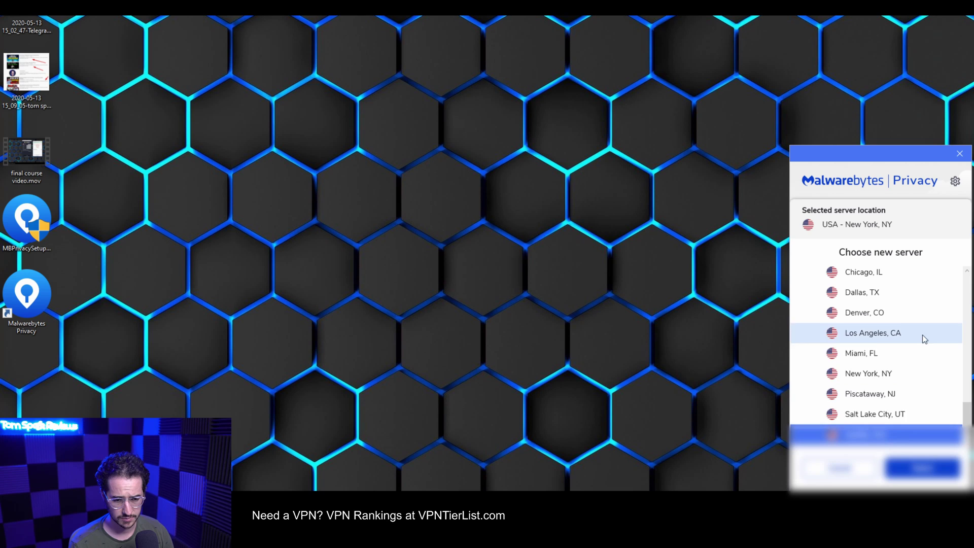
{"action": "left_click", "coordinate": [922, 468]}
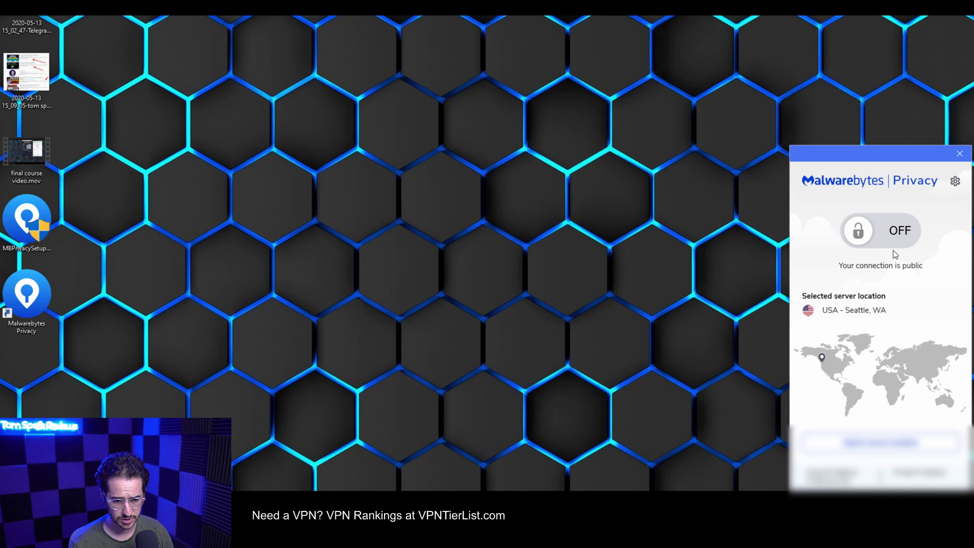
Step: Turn the VPN on through Seattle, WA and open the app's Settings
{"action": "left_click", "coordinate": [868, 236]}
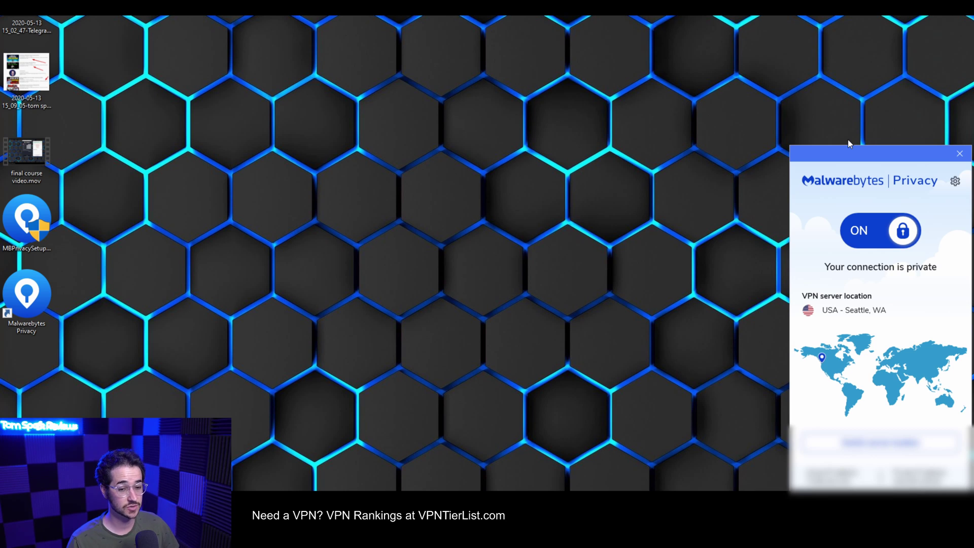
{"action": "left_click", "coordinate": [955, 181]}
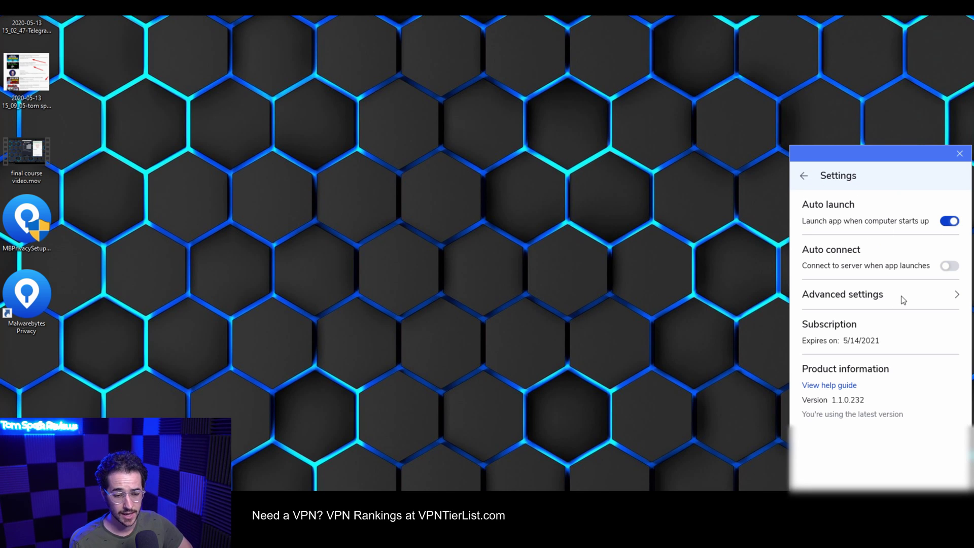
Step: Turn Dark mode on in Advanced settings, then off again, returning to the main view
{"action": "left_click", "coordinate": [955, 298]}
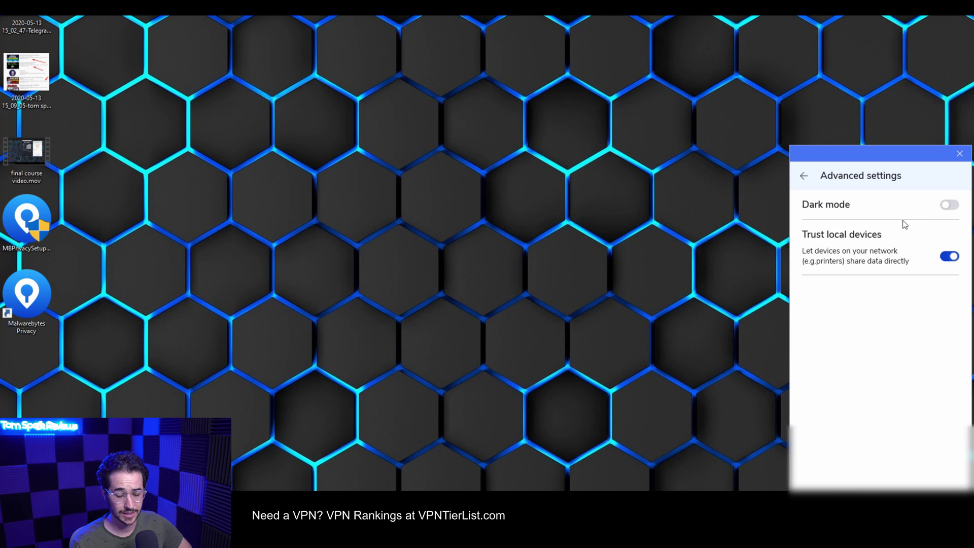
{"action": "left_click", "coordinate": [950, 205]}
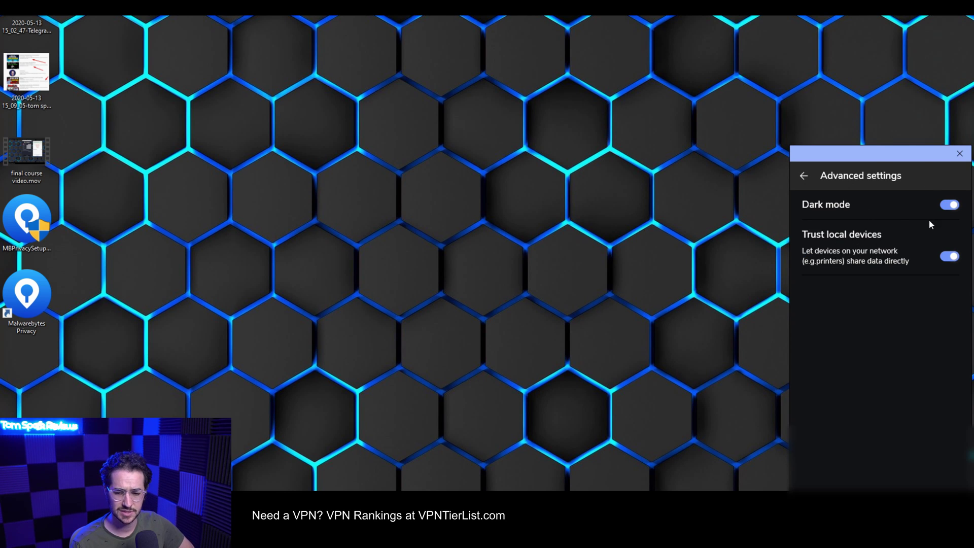
{"action": "left_click", "coordinate": [804, 176]}
{"action": "left_click", "coordinate": [805, 176]}
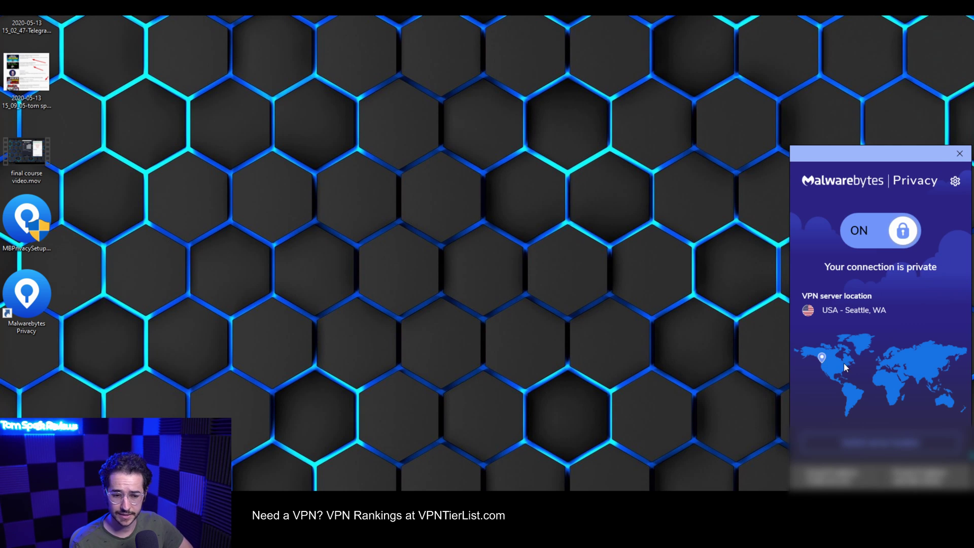
{"action": "left_click", "coordinate": [955, 182]}
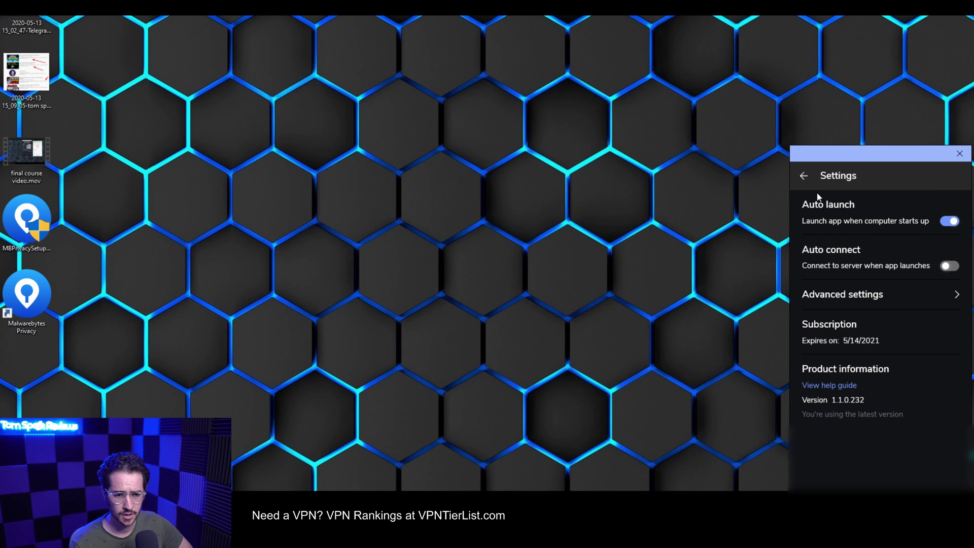
{"action": "left_click", "coordinate": [957, 295]}
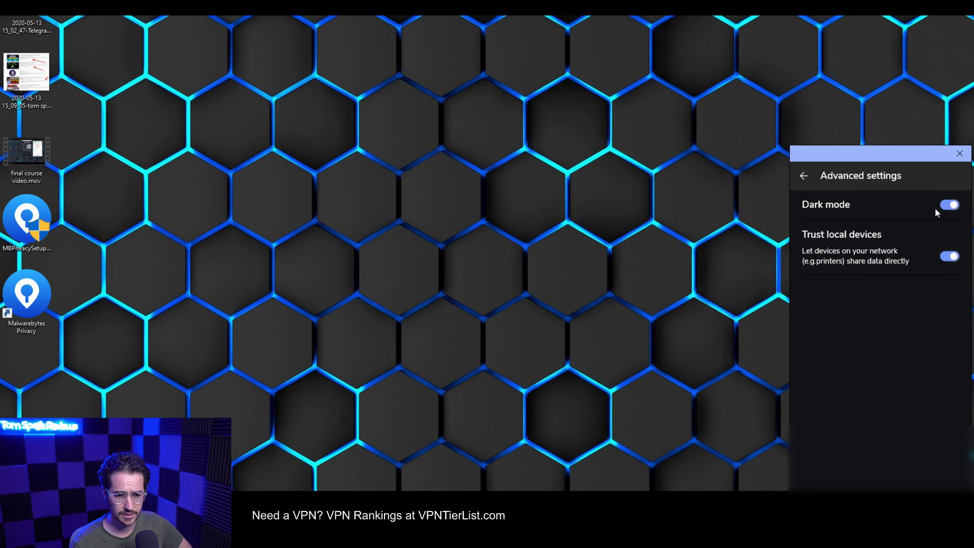
{"action": "left_click", "coordinate": [938, 205]}
{"action": "left_click", "coordinate": [803, 177]}
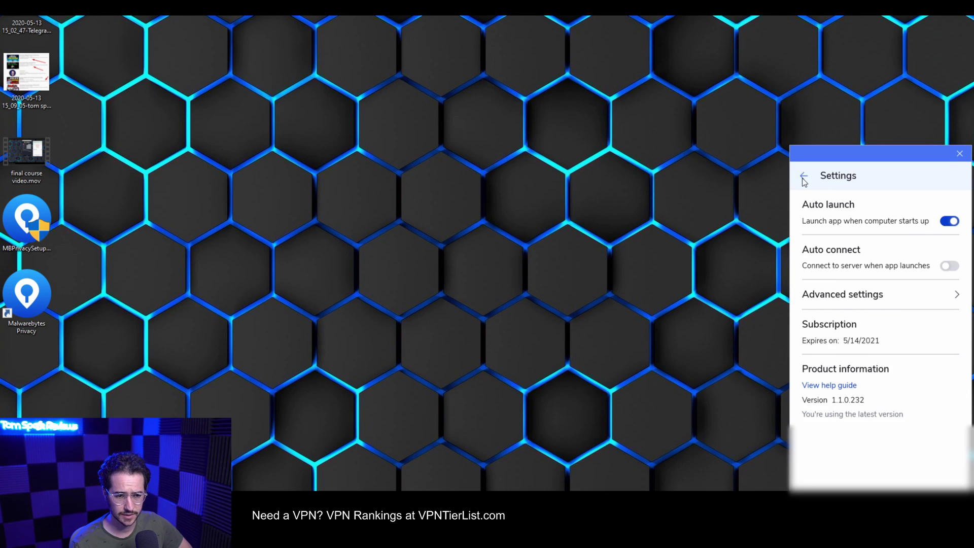
{"action": "left_click", "coordinate": [805, 177]}
Step: Switch Dark mode back on and return to the connected main VPN view
{"action": "left_click", "coordinate": [955, 181]}
{"action": "left_click", "coordinate": [957, 296]}
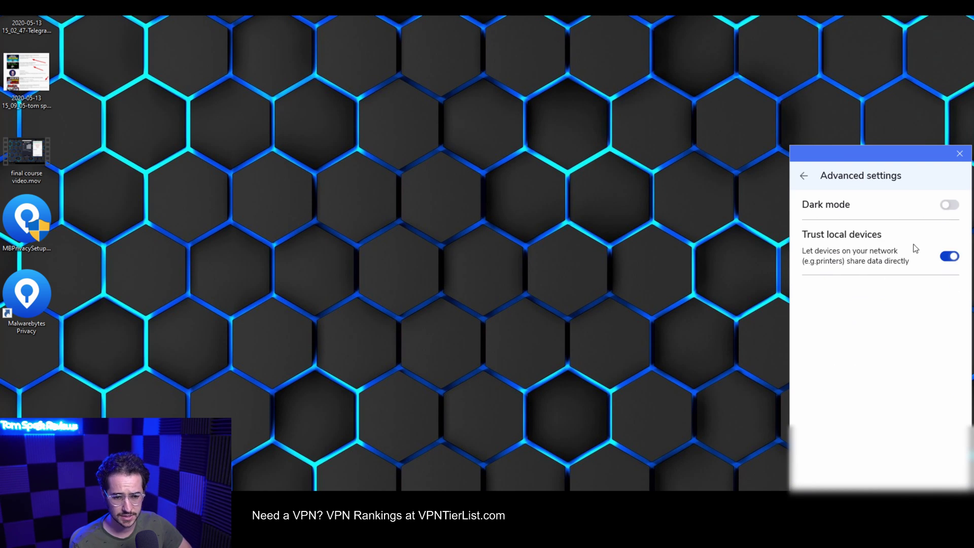
{"action": "left_click", "coordinate": [950, 204]}
{"action": "left_click", "coordinate": [810, 176]}
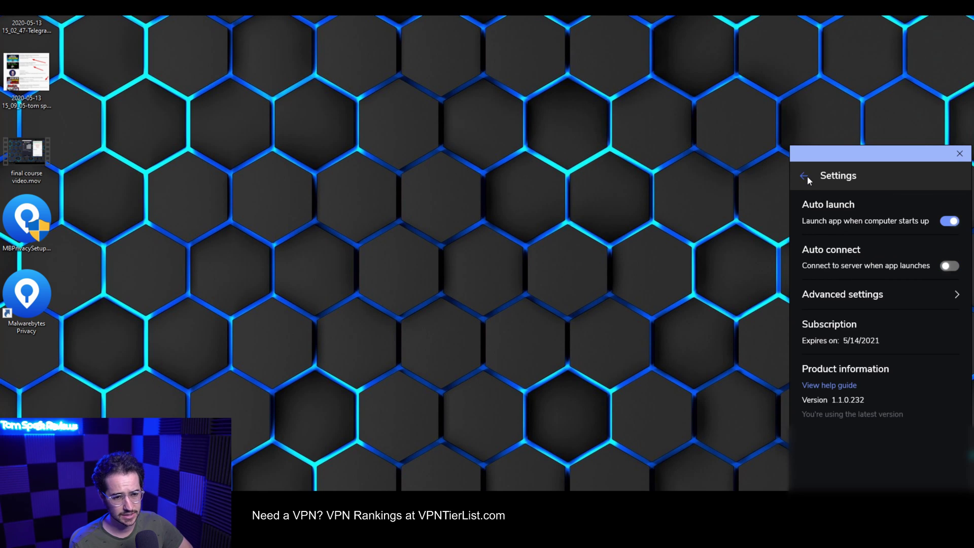
{"action": "left_click", "coordinate": [807, 176]}
{"action": "left_click", "coordinate": [957, 182]}
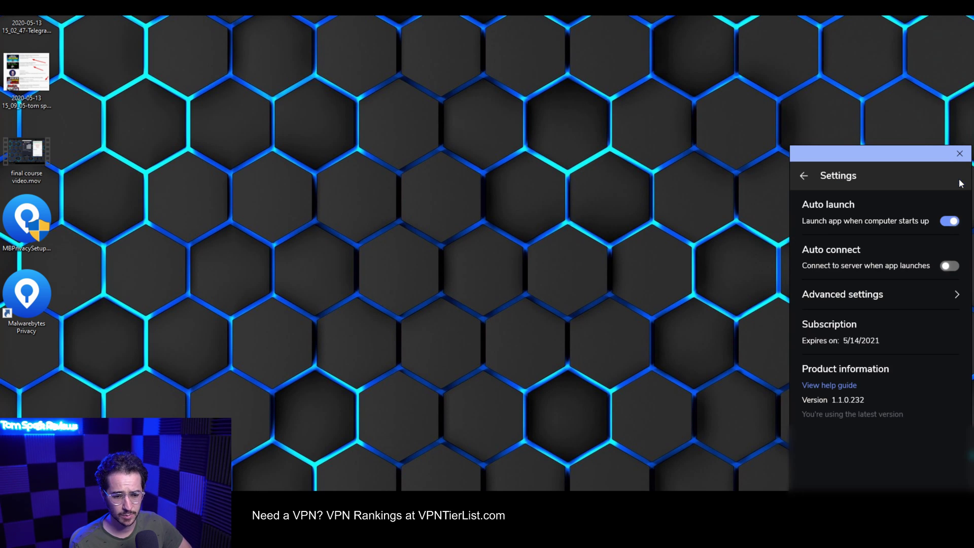
{"action": "left_click", "coordinate": [945, 293]}
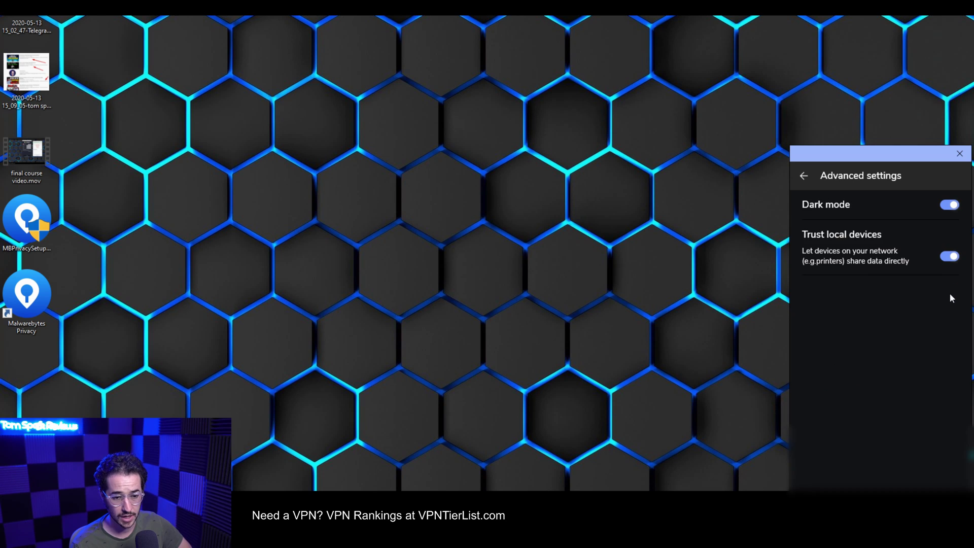
{"action": "left_click", "coordinate": [804, 176]}
{"action": "left_click", "coordinate": [804, 176]}
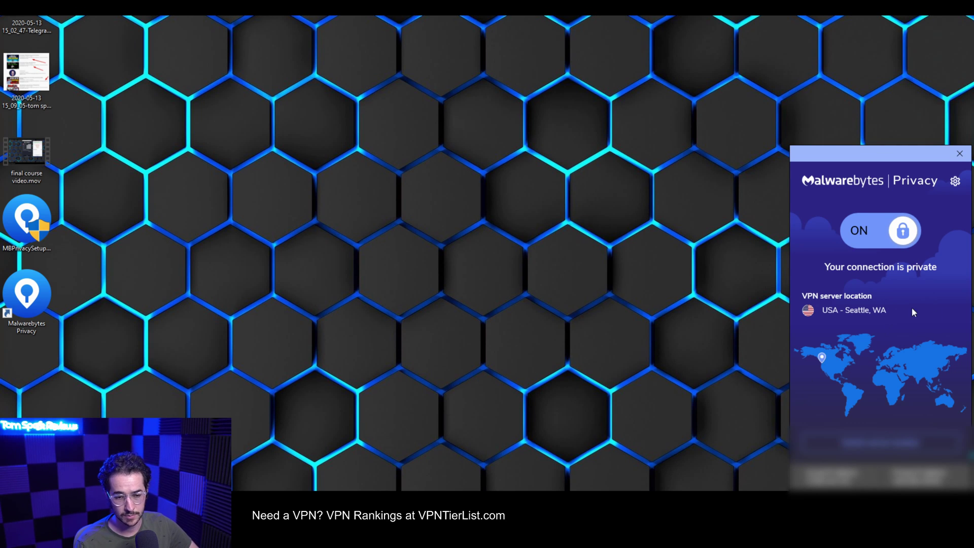
Step: With the VPN connected via Seattle, WA, start a Speedtest by Ookla run
{"action": "left_click", "coordinate": [883, 440]}
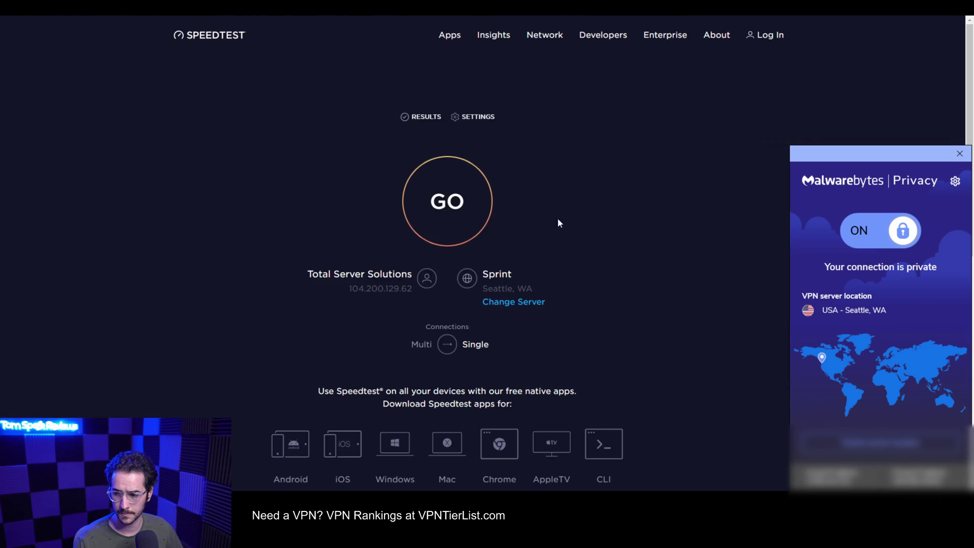
{"action": "left_click", "coordinate": [457, 208]}
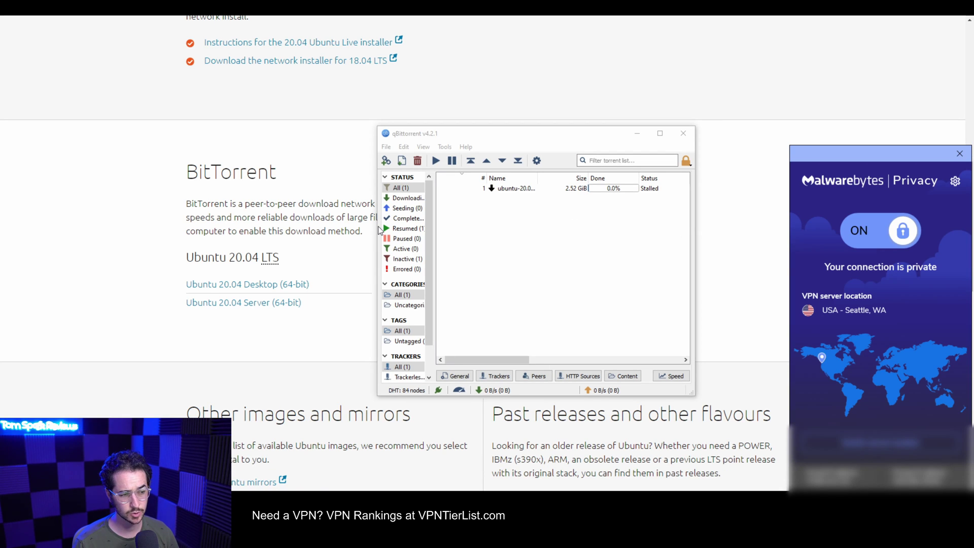
Step: Widen qBittorrent, select the Ubuntu 20.04 torrent and pause it
{"action": "left_click_drag", "start_coordinate": [378, 228], "coordinate": [265, 228]}
{"action": "left_click", "coordinate": [589, 190]}
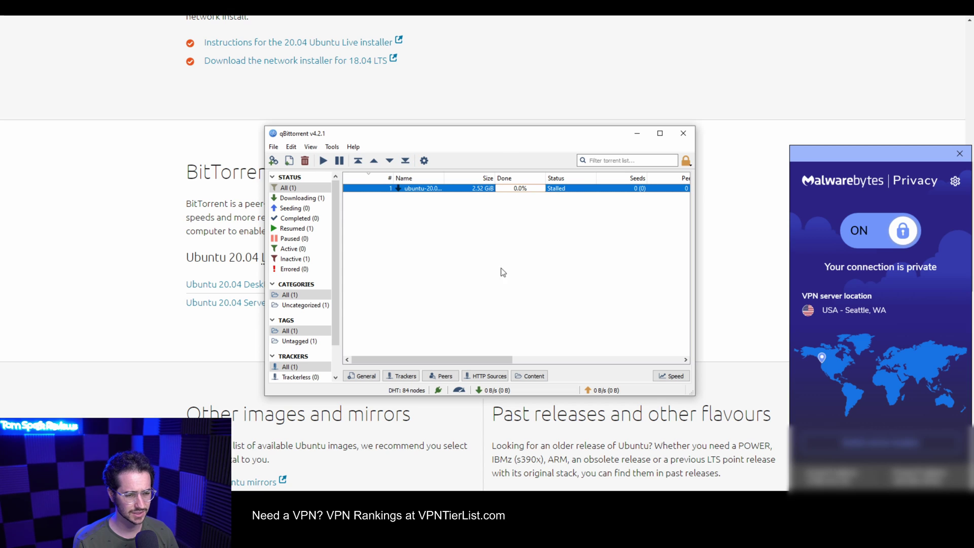
{"action": "left_click", "coordinate": [339, 160]}
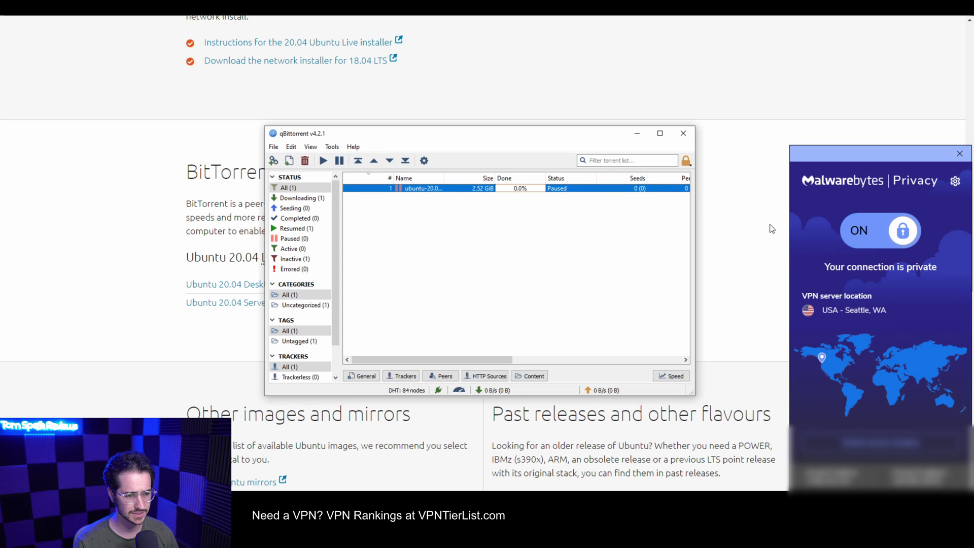
Step: Disconnect the VPN, reconnect through USA - Los Angeles, CA, and reposition the qBittorrent window
{"action": "left_click", "coordinate": [880, 231]}
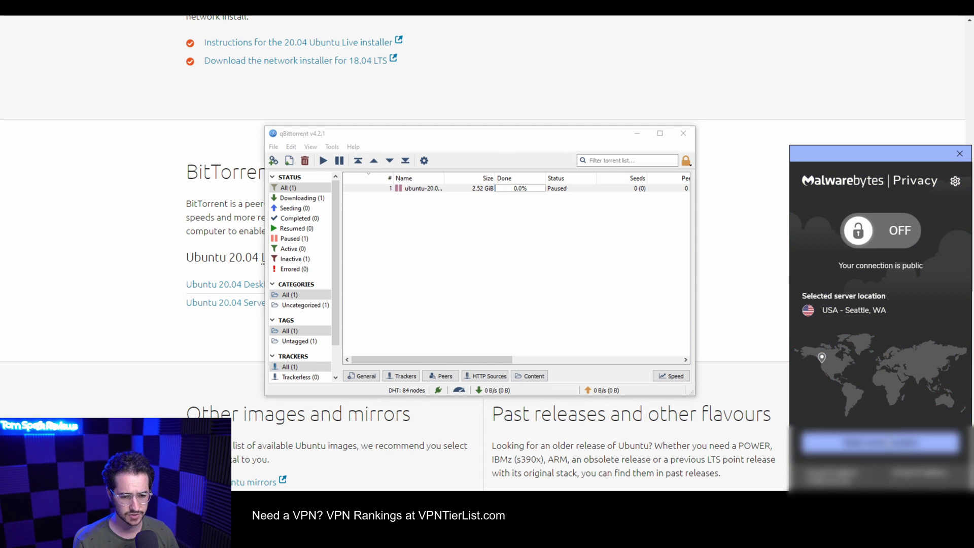
{"action": "left_click", "coordinate": [862, 310]}
{"action": "left_click", "coordinate": [886, 376]}
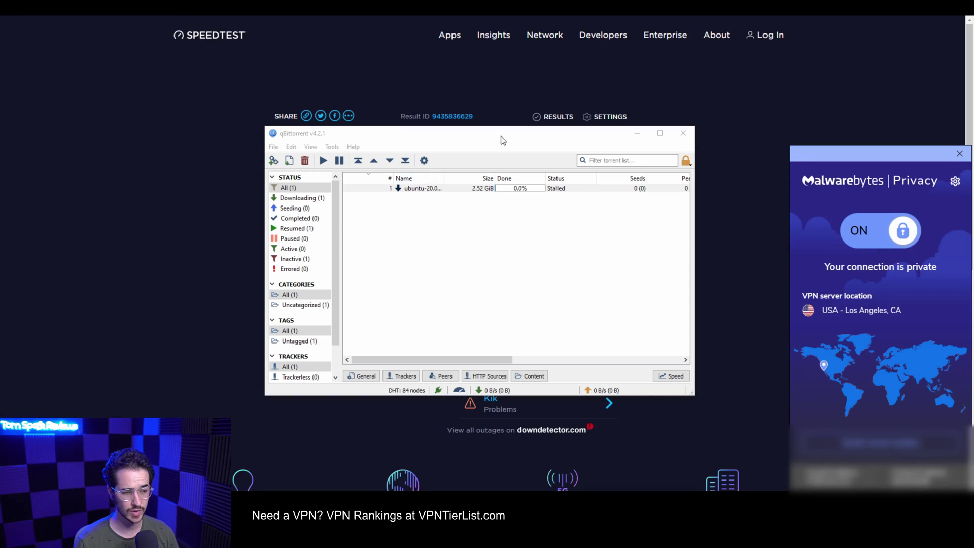
{"action": "left_click_drag", "start_coordinate": [503, 140], "coordinate": [545, 158]}
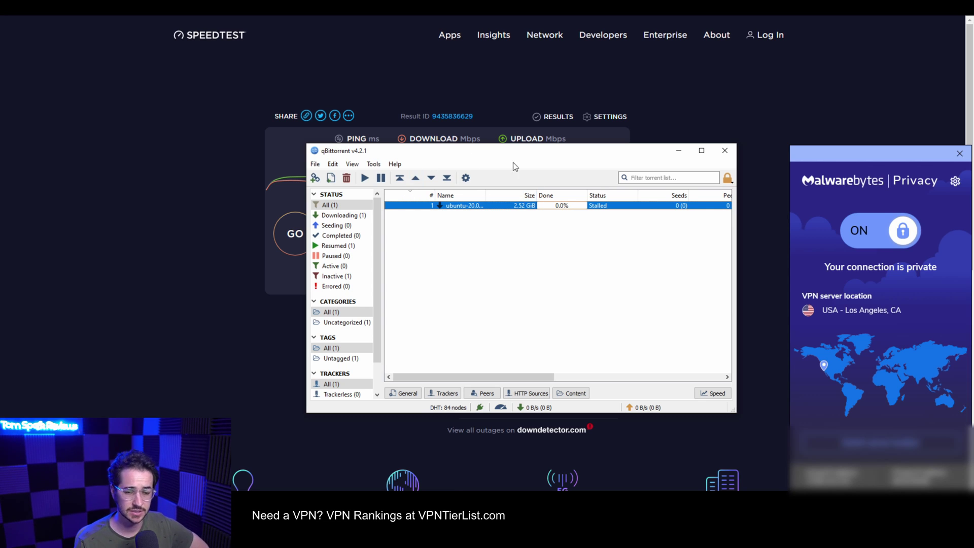
Step: Rerun Speedtest over the Los Angeles VPN server, getting 34 ms ping and 77.65 Mbps download
{"action": "left_click", "coordinate": [133, 219]}
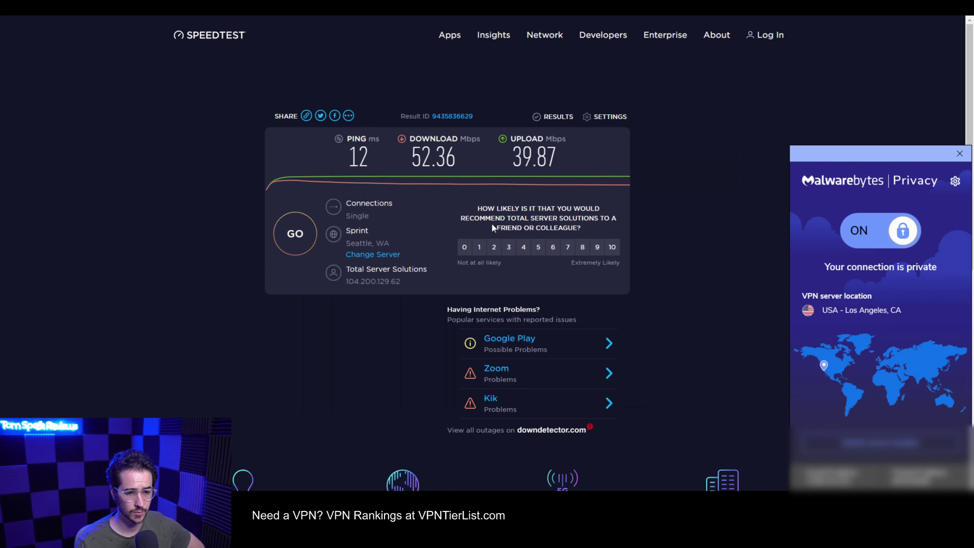
{"action": "left_click", "coordinate": [291, 231]}
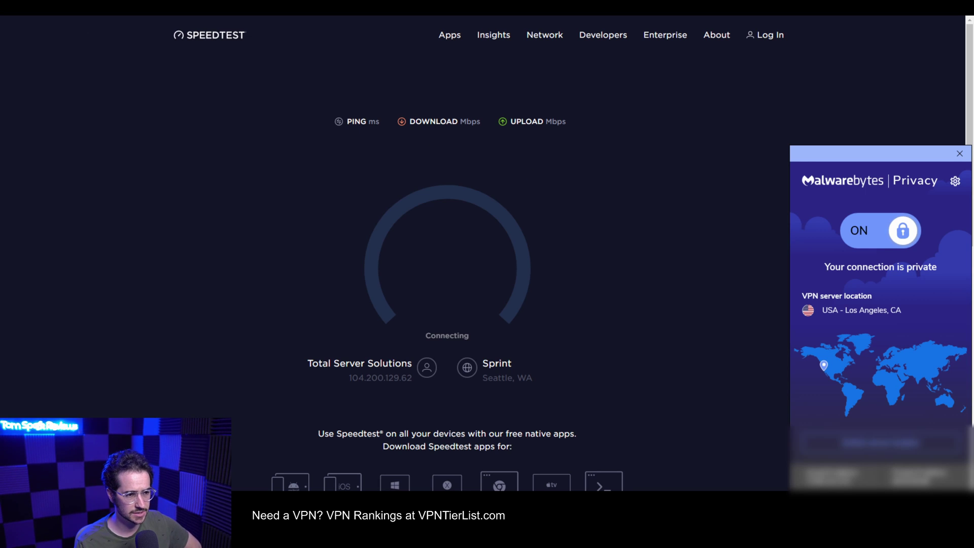
{"action": "left_click", "coordinate": [218, 35]}
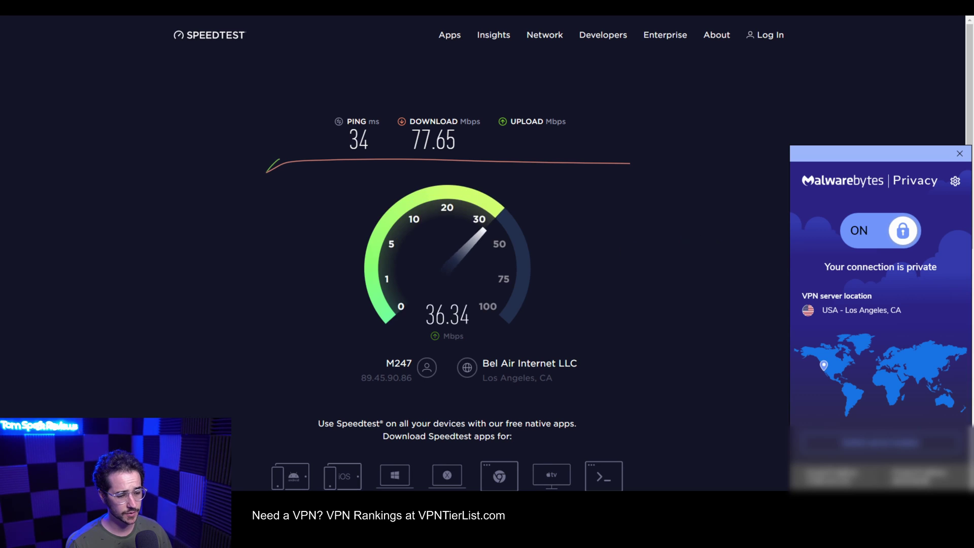
{"action": "key", "text": "alt+Tab"}
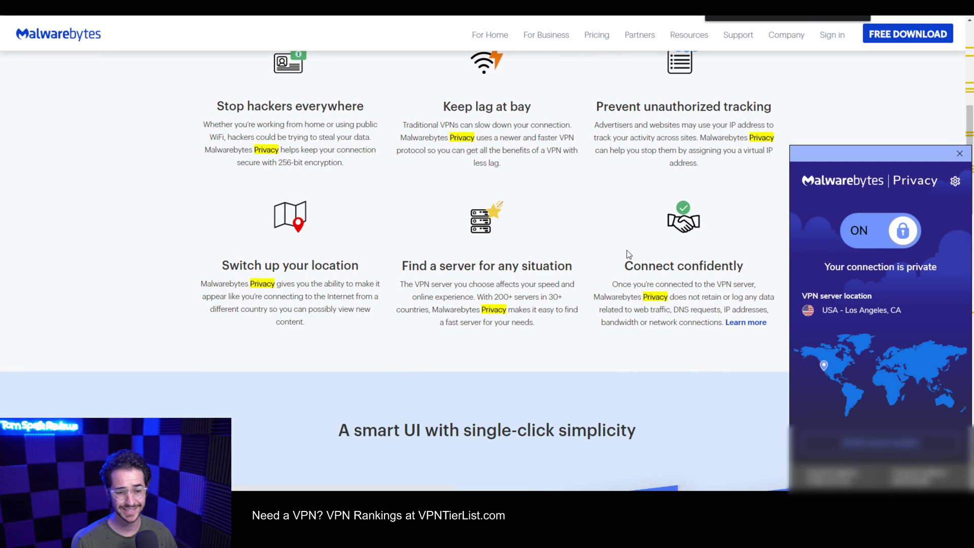
Step: Highlight the no-logging claim under Connect confidently and open the full data-collection policy
{"action": "left_click_drag", "start_coordinate": [593, 294], "coordinate": [776, 307]}
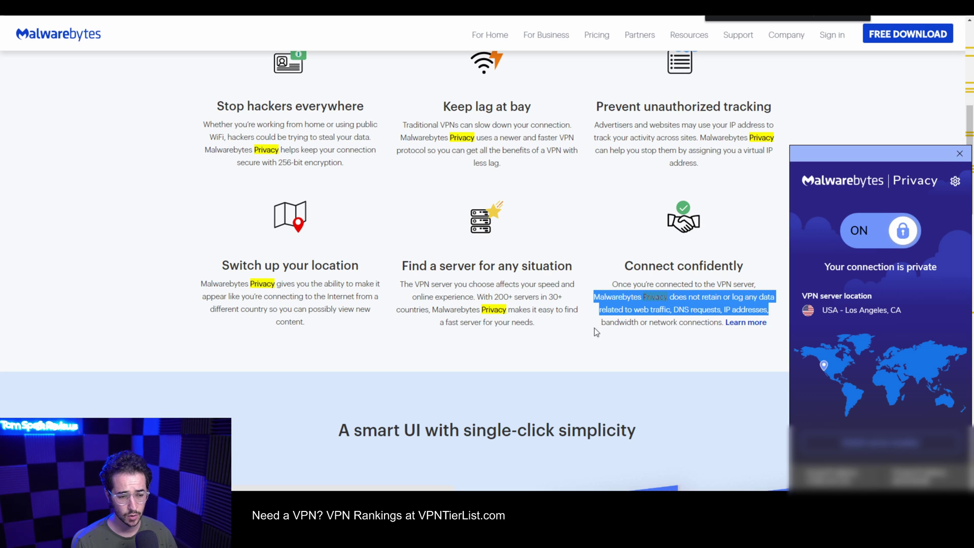
{"action": "left_click", "coordinate": [755, 323]}
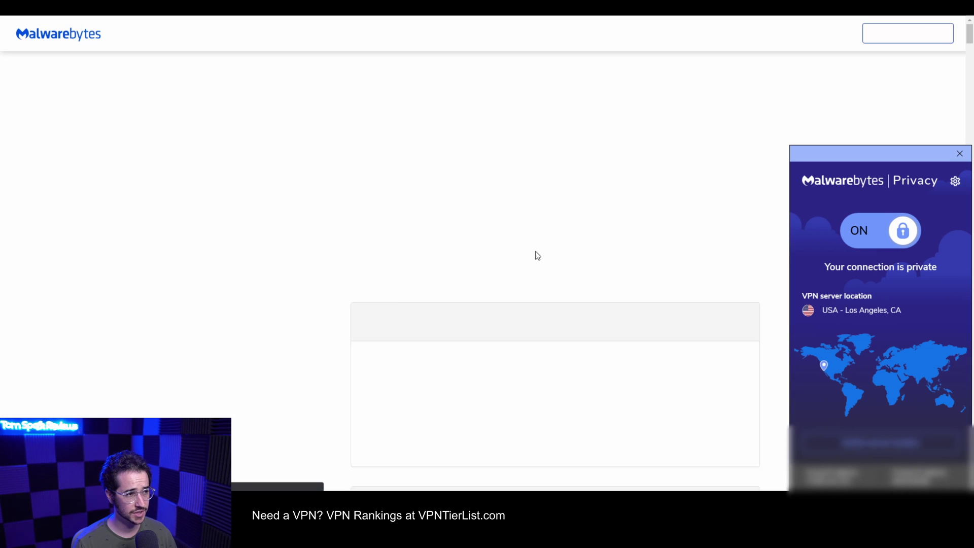
{"action": "scroll", "coordinate": [456, 261], "scroll_direction": "up", "scroll_amount": 1}
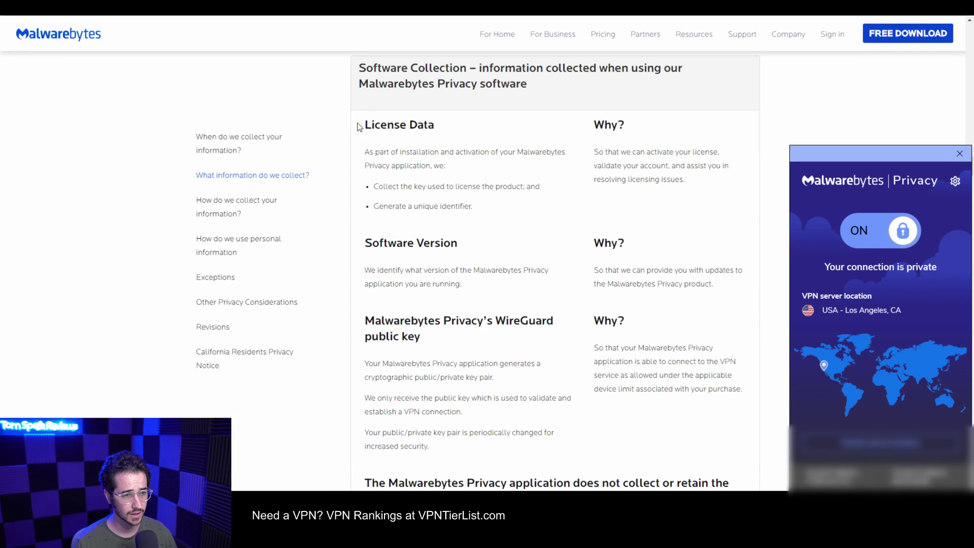
{"action": "scroll", "coordinate": [509, 289], "scroll_direction": "down", "scroll_amount": 1}
{"action": "scroll", "coordinate": [509, 289], "scroll_direction": "down", "scroll_amount": 3}
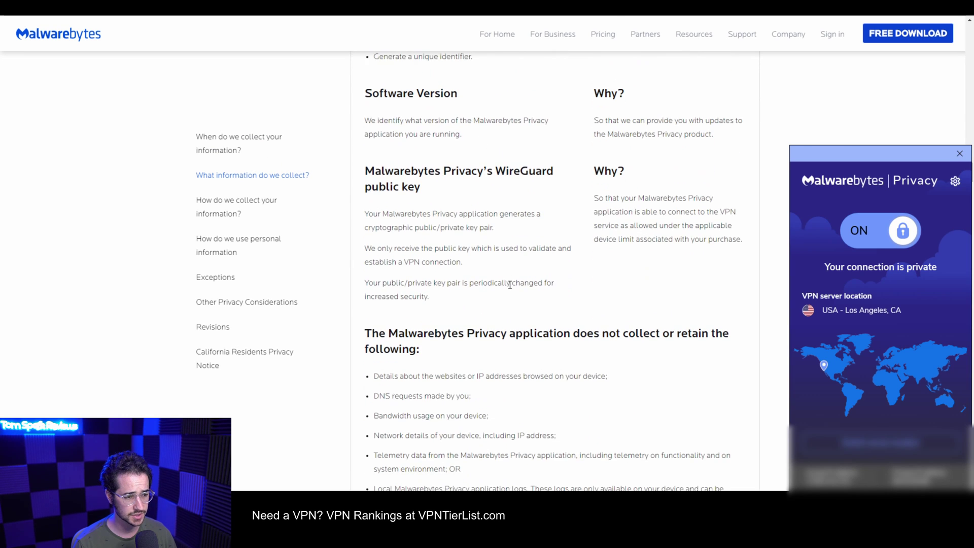
{"action": "scroll", "coordinate": [467, 213], "scroll_direction": "up", "scroll_amount": 4}
{"action": "scroll", "coordinate": [423, 143], "scroll_direction": "down", "scroll_amount": 1}
{"action": "scroll", "coordinate": [424, 144], "scroll_direction": "down", "scroll_amount": 1}
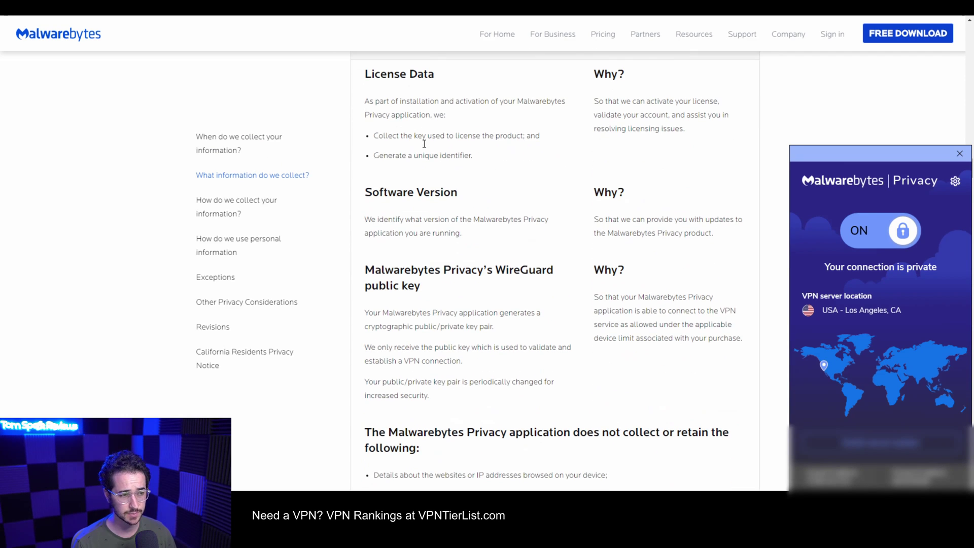
{"action": "scroll", "coordinate": [363, 138], "scroll_direction": "down", "scroll_amount": 2}
{"action": "scroll", "coordinate": [394, 142], "scroll_direction": "down", "scroll_amount": 1}
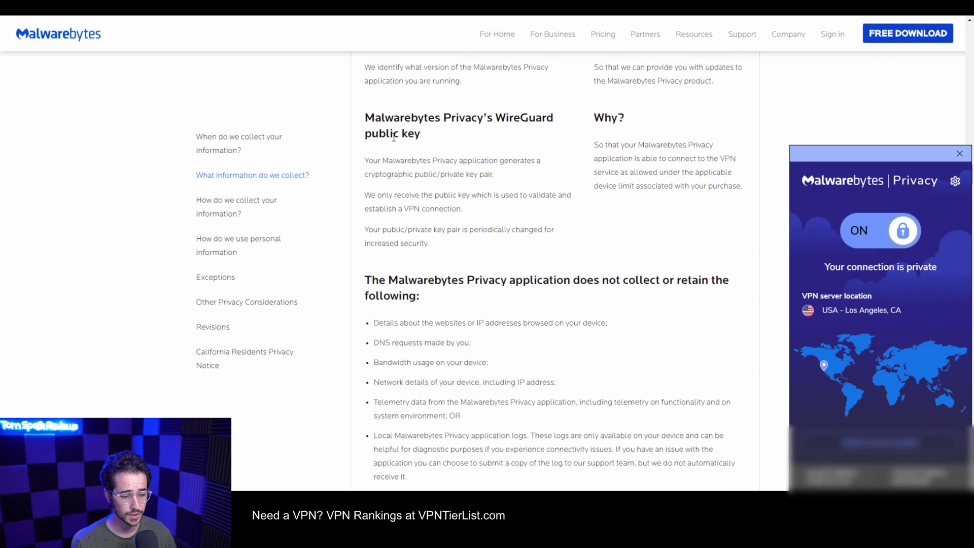
{"action": "scroll", "coordinate": [391, 137], "scroll_direction": "up", "scroll_amount": 4}
{"action": "scroll", "coordinate": [384, 129], "scroll_direction": "down", "scroll_amount": 1}
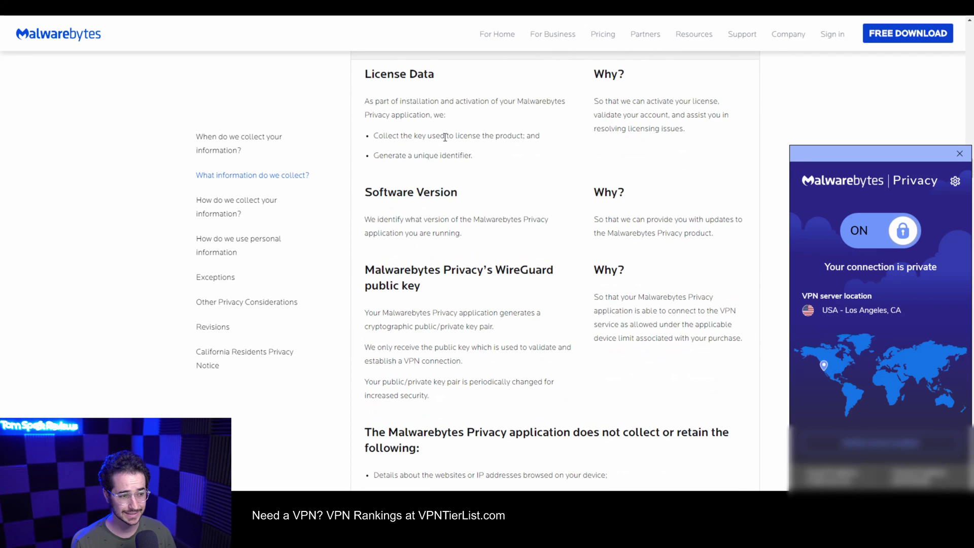
Step: Highlight the key-pair generation sentence and the 'does not collect or retain' heading
{"action": "left_click_drag", "start_coordinate": [510, 332], "coordinate": [364, 313]}
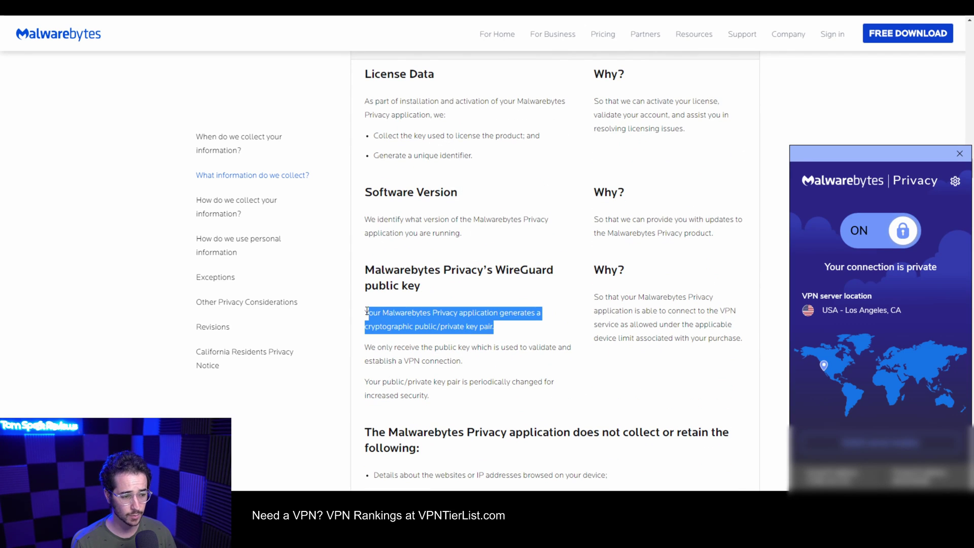
{"action": "left_click", "coordinate": [514, 326]}
{"action": "scroll", "coordinate": [563, 334], "scroll_direction": "down", "scroll_amount": 1}
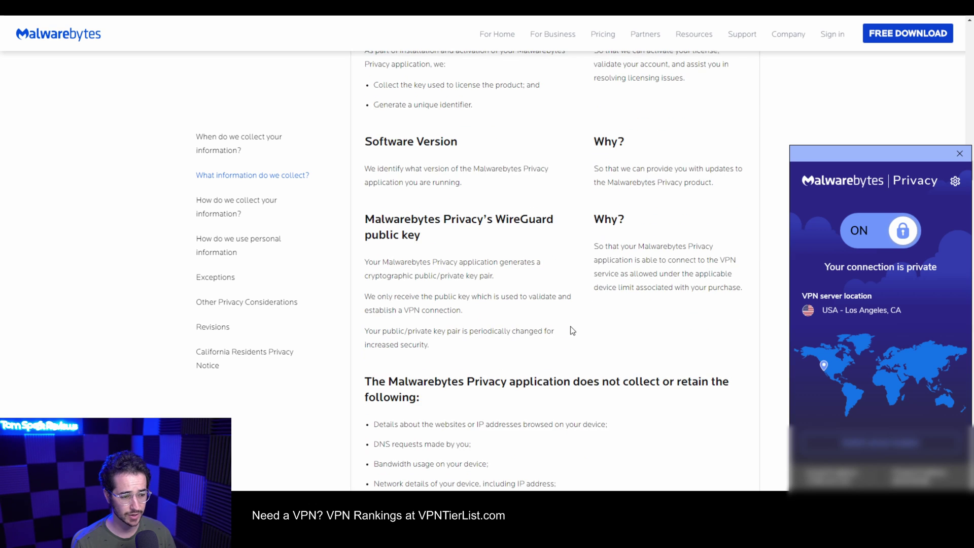
{"action": "left_click_drag", "start_coordinate": [740, 285], "coordinate": [596, 246]}
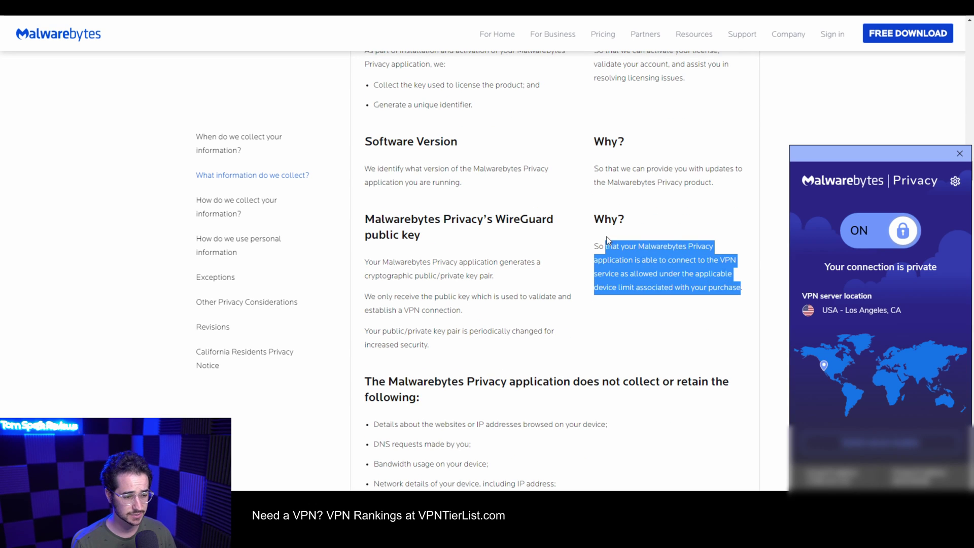
{"action": "scroll", "coordinate": [599, 276], "scroll_direction": "down", "scroll_amount": 2}
{"action": "left_click_drag", "start_coordinate": [420, 296], "coordinate": [399, 294]}
{"action": "triple_click", "coordinate": [399, 294]}
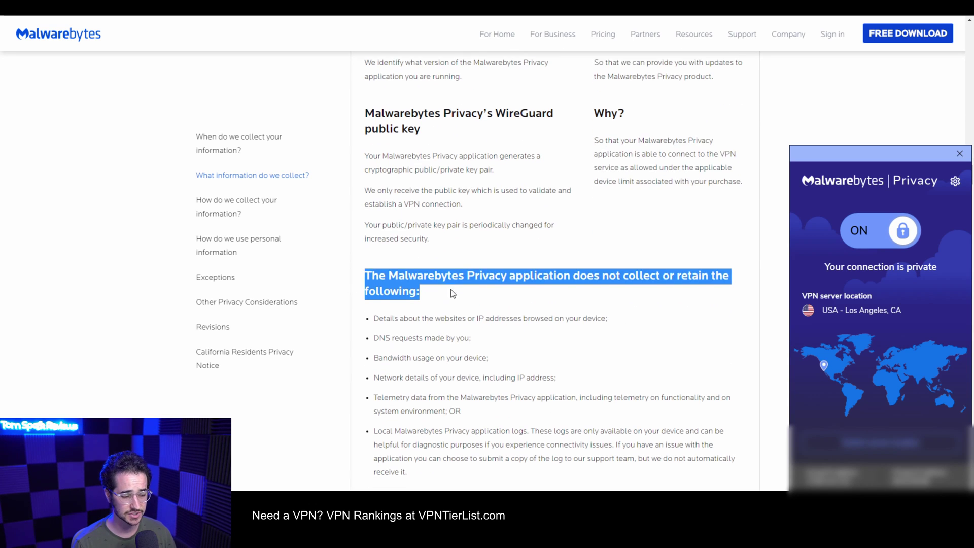
{"action": "scroll", "coordinate": [569, 258], "scroll_direction": "down", "scroll_amount": 4}
{"action": "scroll", "coordinate": [523, 277], "scroll_direction": "up", "scroll_amount": 4}
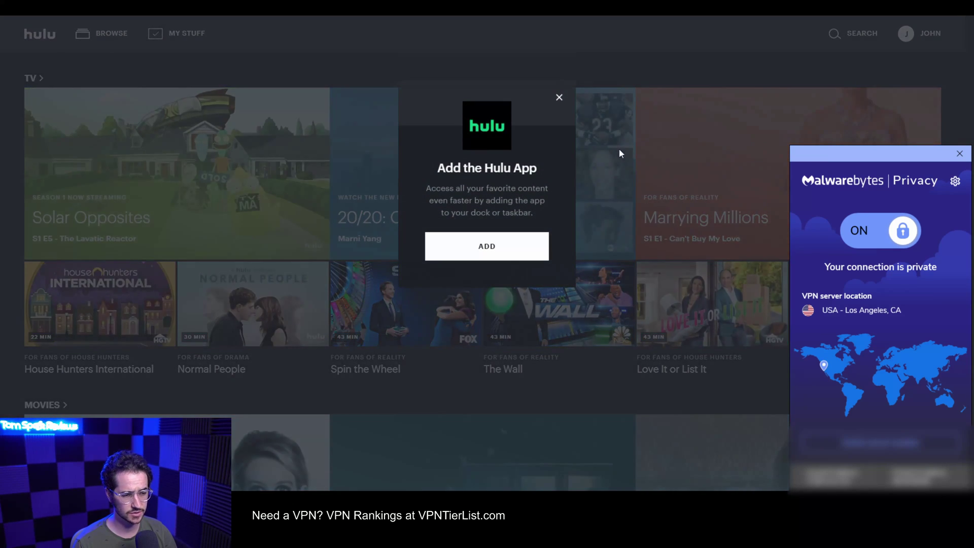
Step: Dismiss the Hulu app prompt and play The Inventor, triggering VPN error P-EDU101
{"action": "left_click", "coordinate": [560, 99]}
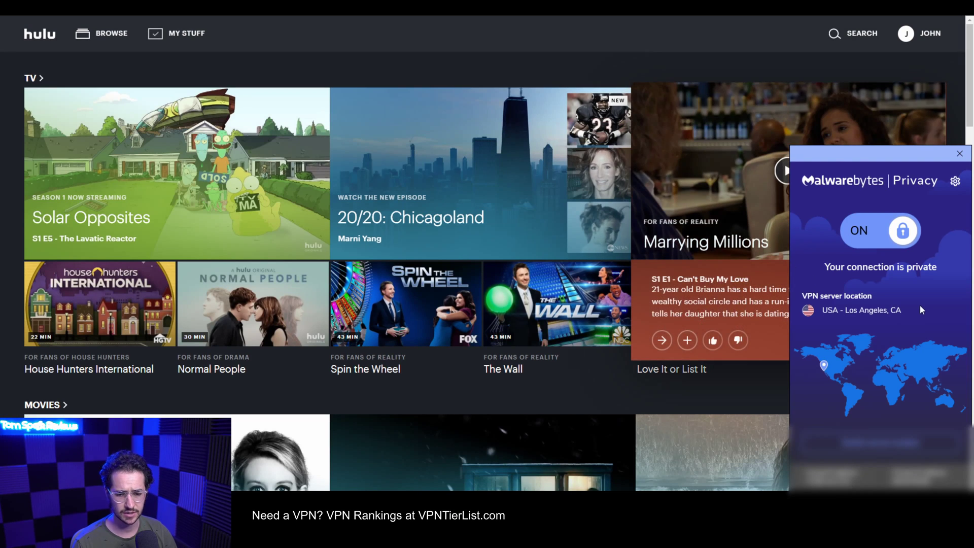
{"action": "scroll", "coordinate": [482, 177], "scroll_direction": "down", "scroll_amount": 2}
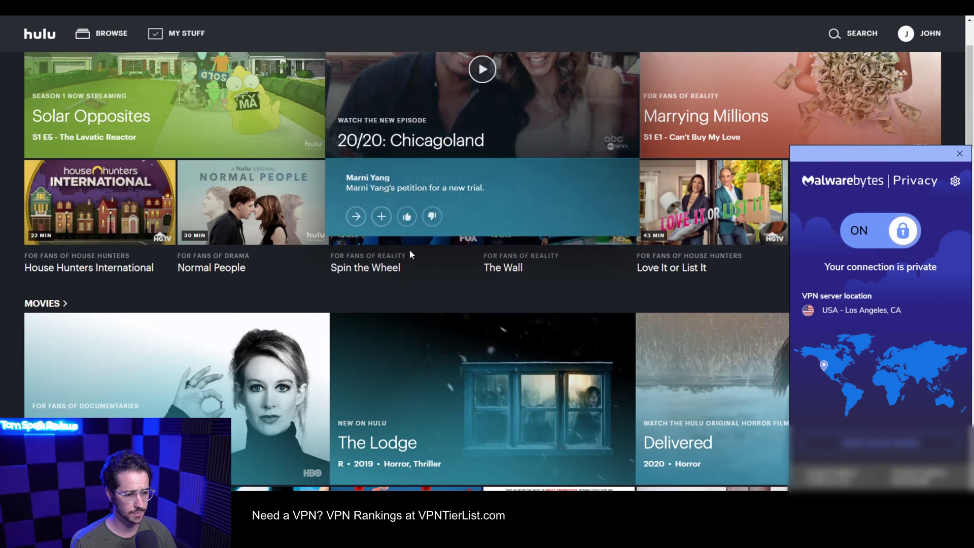
{"action": "scroll", "coordinate": [244, 238], "scroll_direction": "down", "scroll_amount": 2}
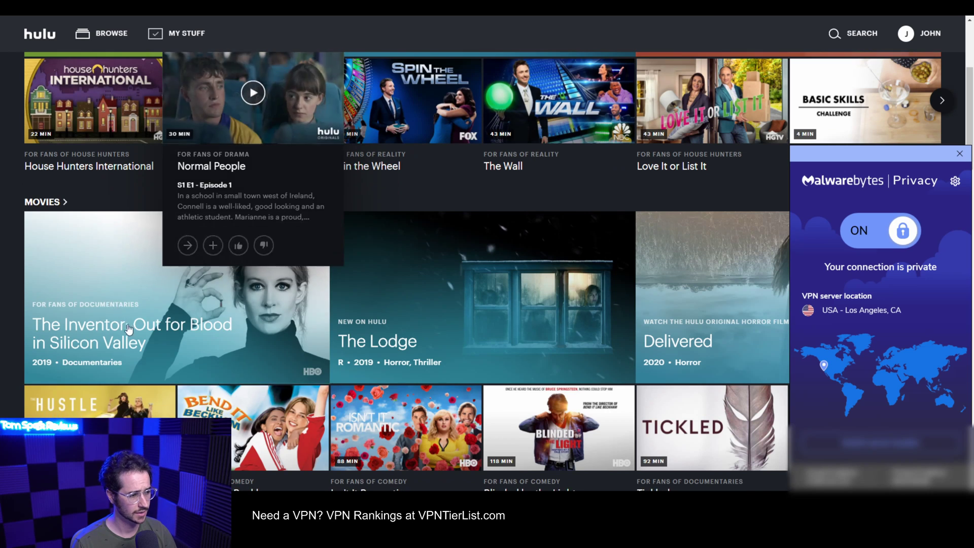
{"action": "left_click", "coordinate": [168, 297]}
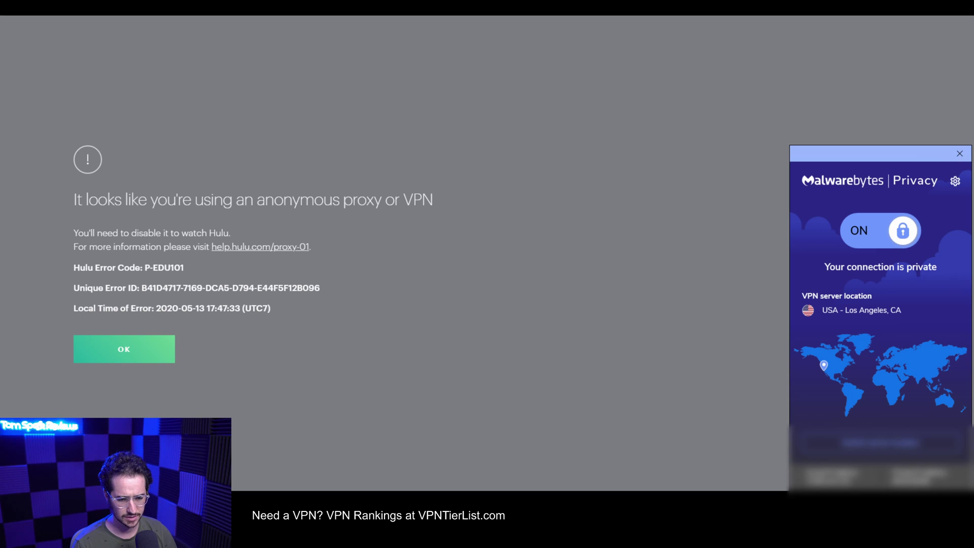
Step: Bring up the Malwarebytes Privacy window from the system tray overflow and close it again
{"action": "left_click", "coordinate": [872, 446]}
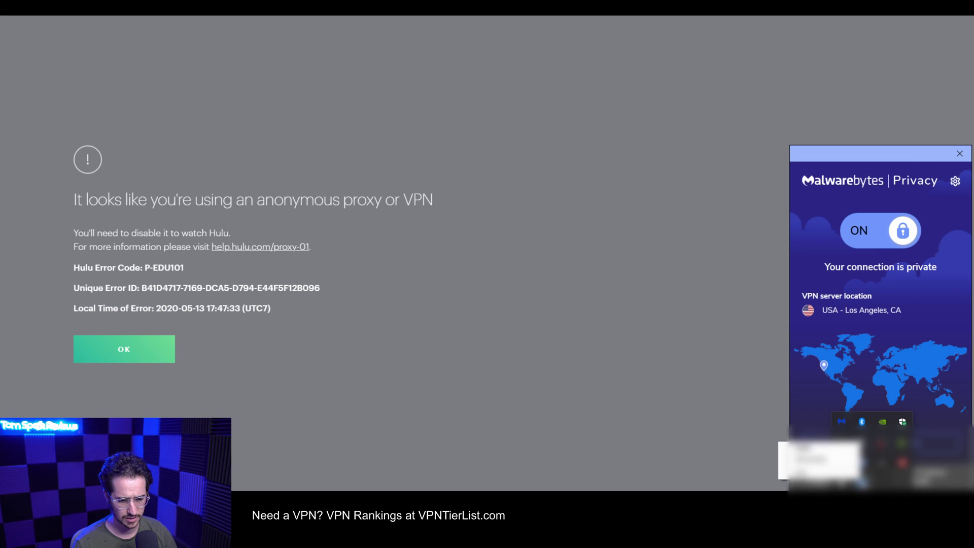
{"action": "left_click", "coordinate": [854, 472]}
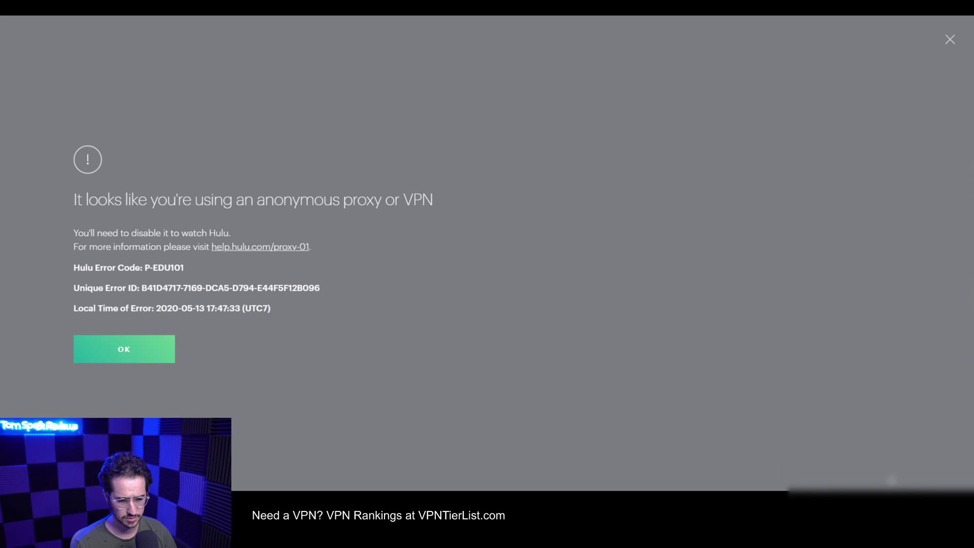
{"action": "left_click", "coordinate": [862, 482]}
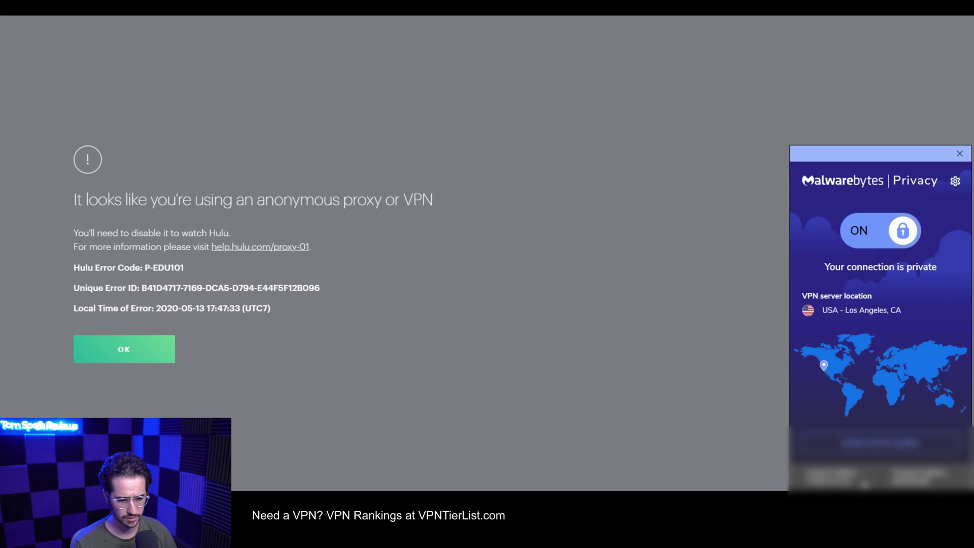
{"action": "left_click", "coordinate": [961, 154]}
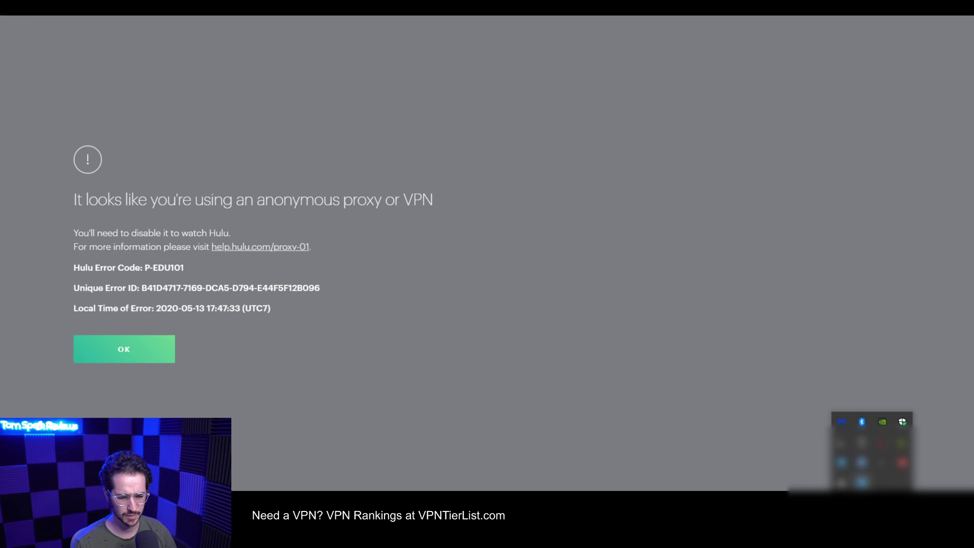
{"action": "left_click", "coordinate": [862, 482]}
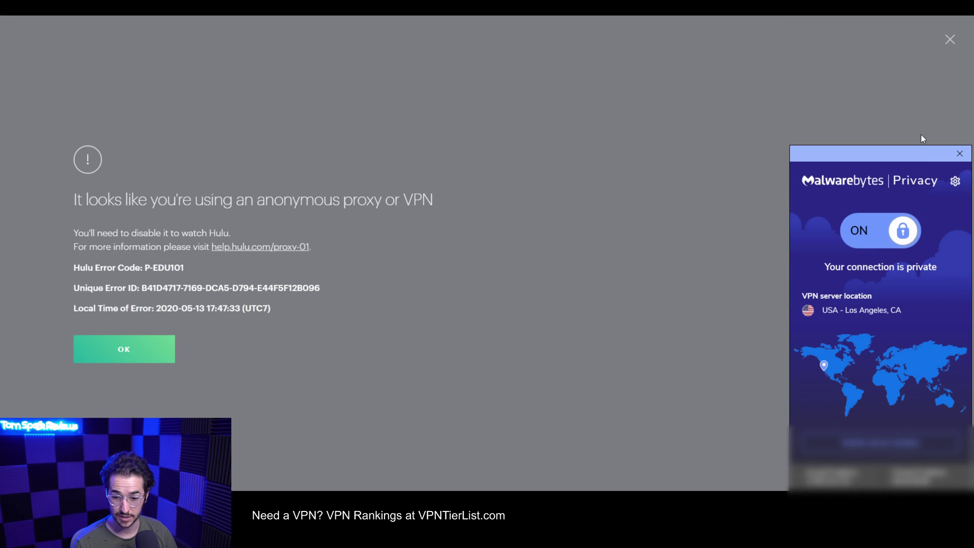
{"action": "left_click", "coordinate": [959, 154]}
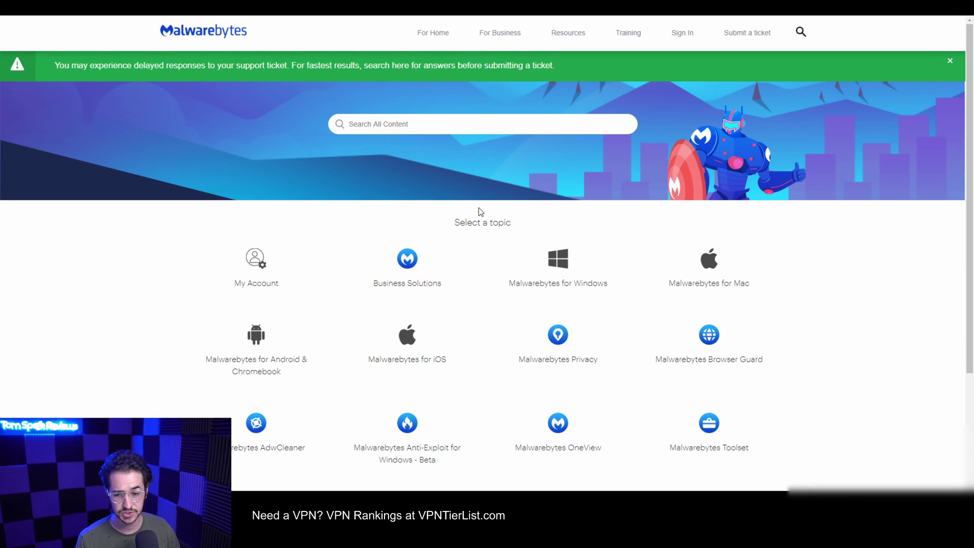
{"action": "scroll", "coordinate": [482, 213], "scroll_direction": "down", "scroll_amount": 3}
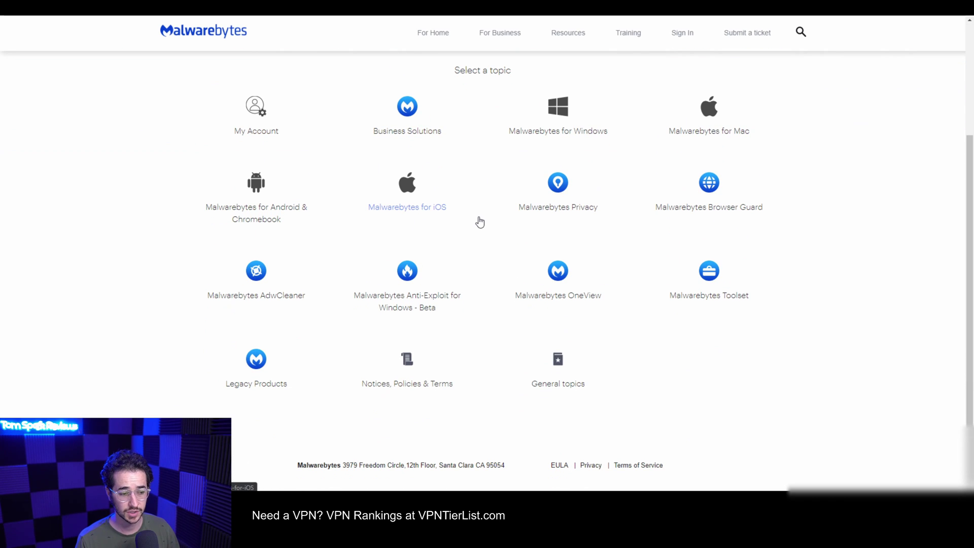
{"action": "scroll", "coordinate": [483, 218], "scroll_direction": "up", "scroll_amount": 3}
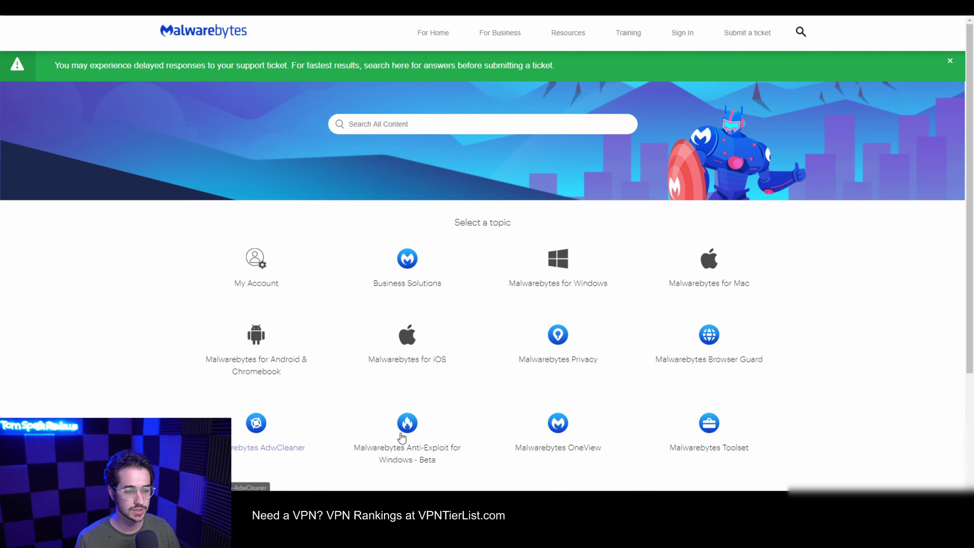